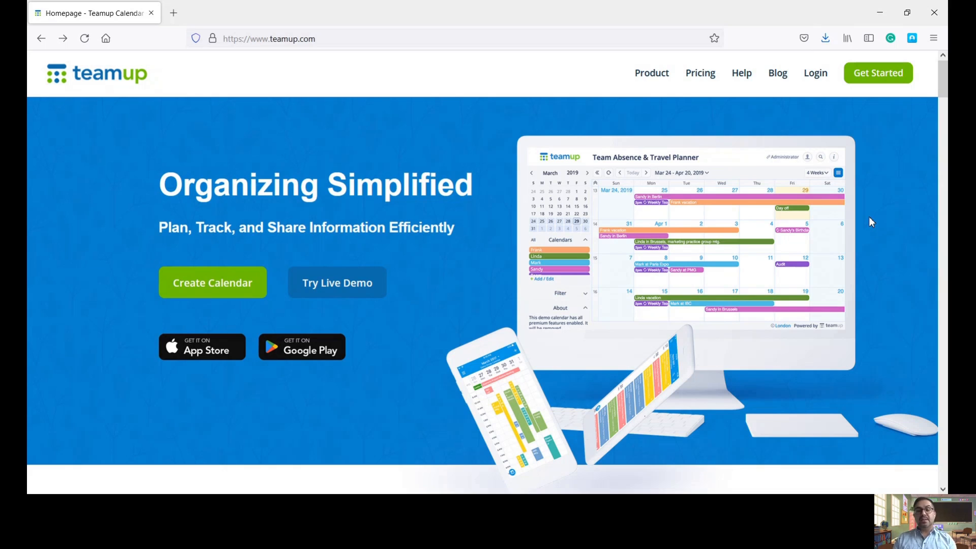
Log in to Teamup with the account e-mail and password, and decline saving the credentials in the browser.
click(815, 82)
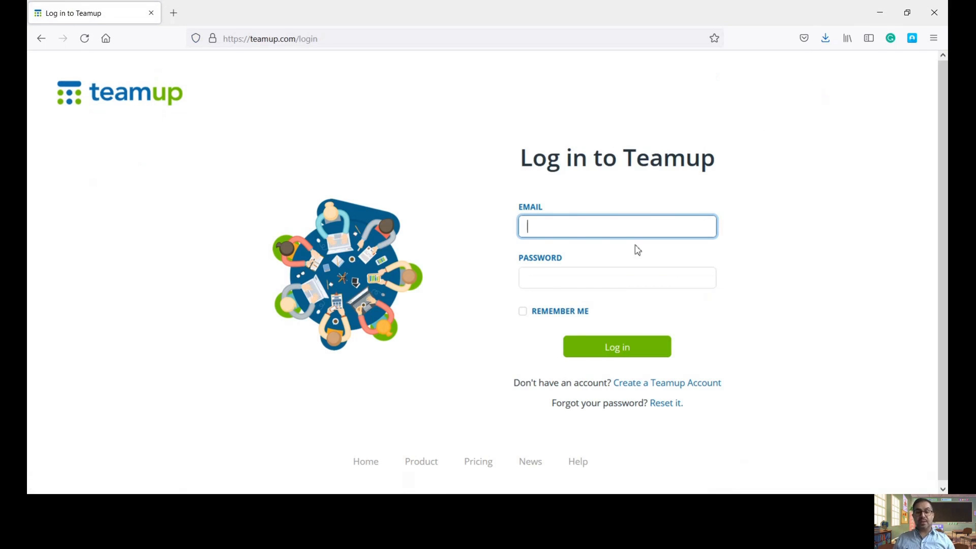
key(ctrl+v)
click(594, 275)
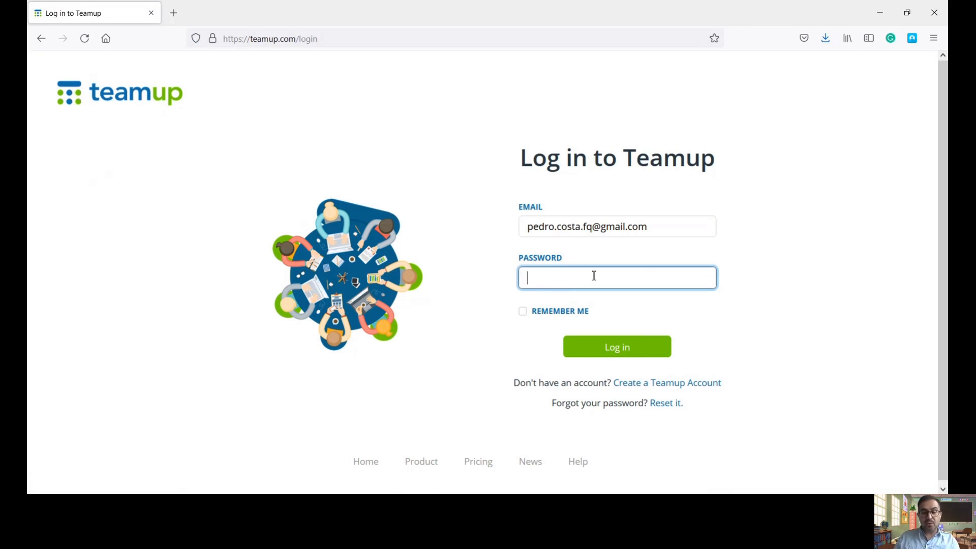
text(••••••••••)
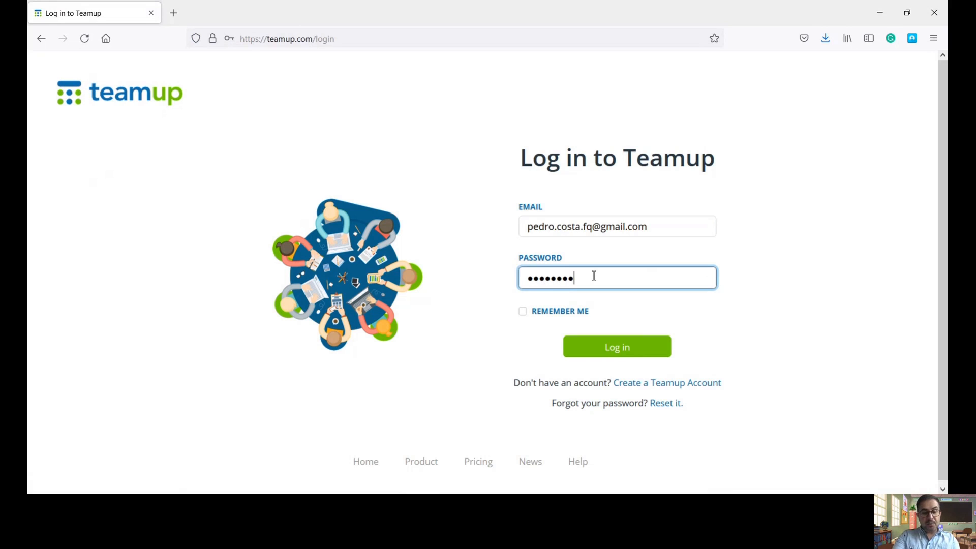
text(•••••)
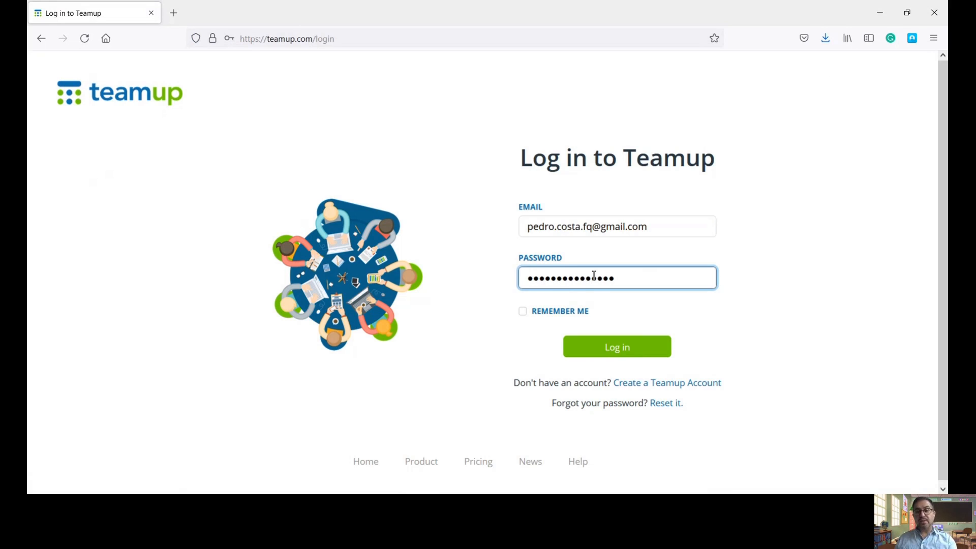
click(623, 348)
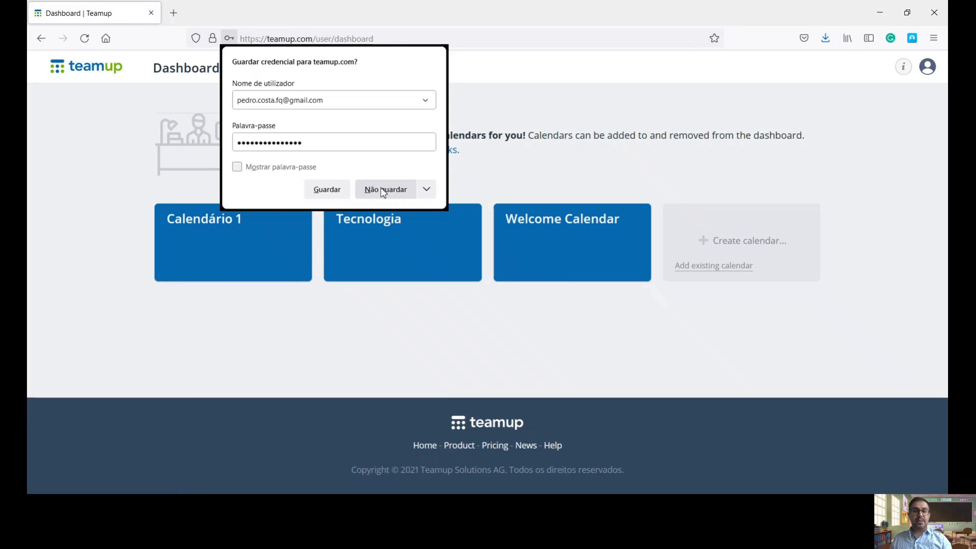
click(388, 189)
Start a new calendar from the dashboard and name it "Formação de Professores".
mouse_move(640, 219)
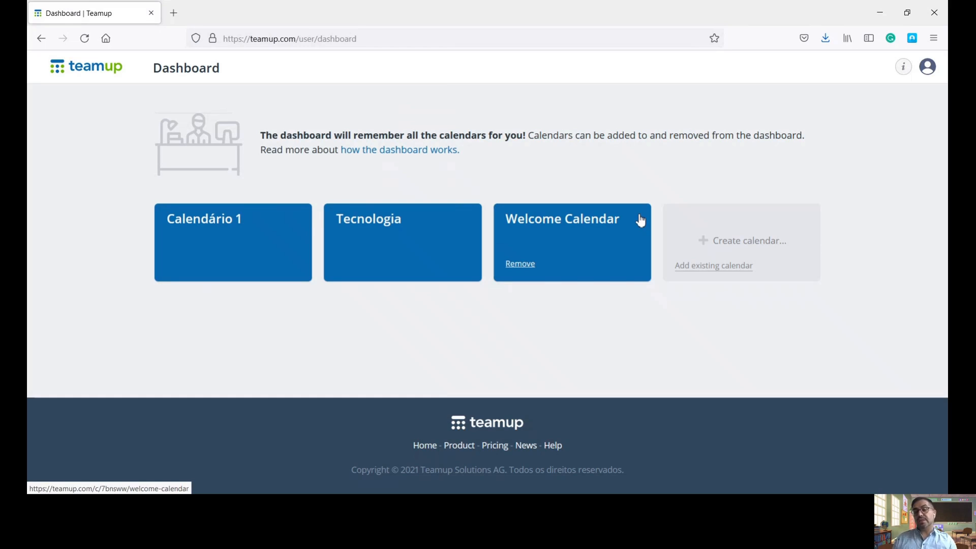
click(759, 248)
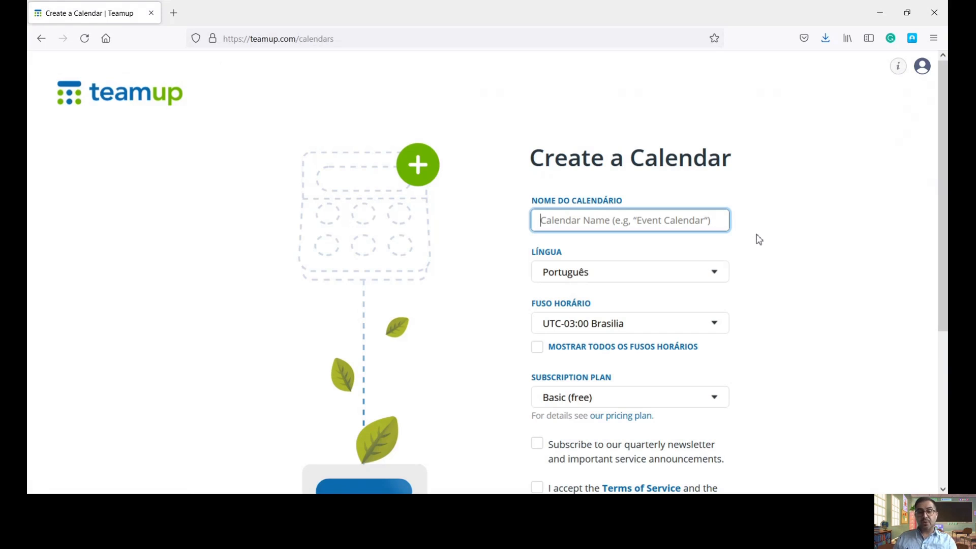
scroll(768, 233, down, 2)
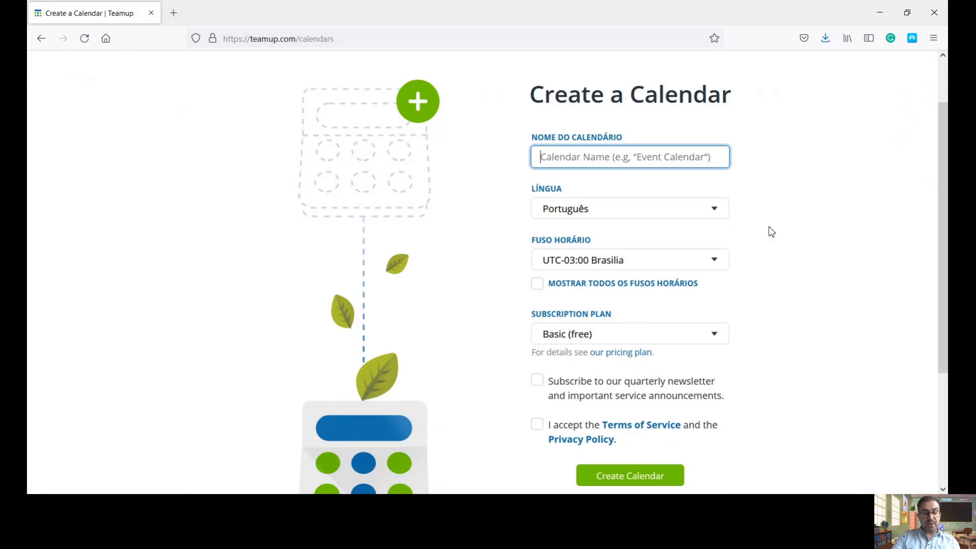
text(Formaç)
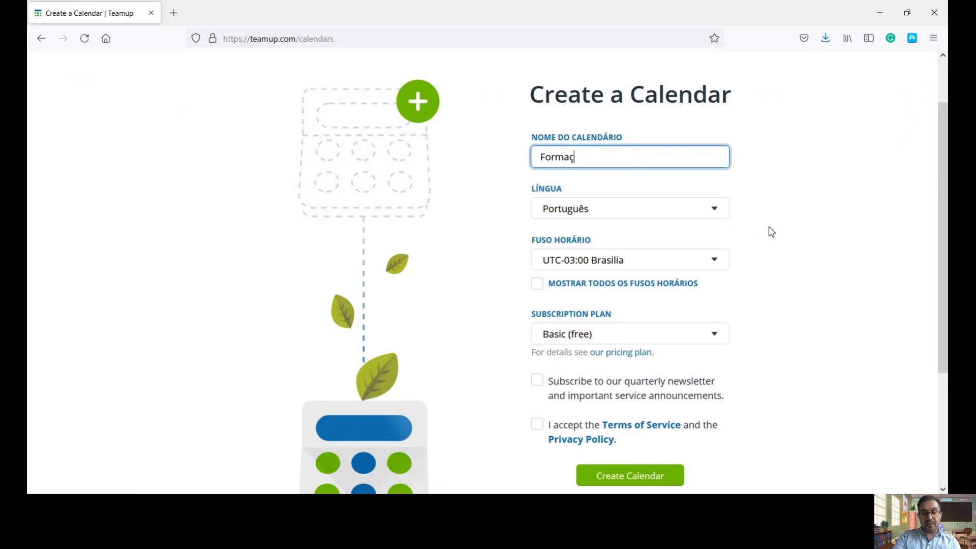
text(ão de Profe)
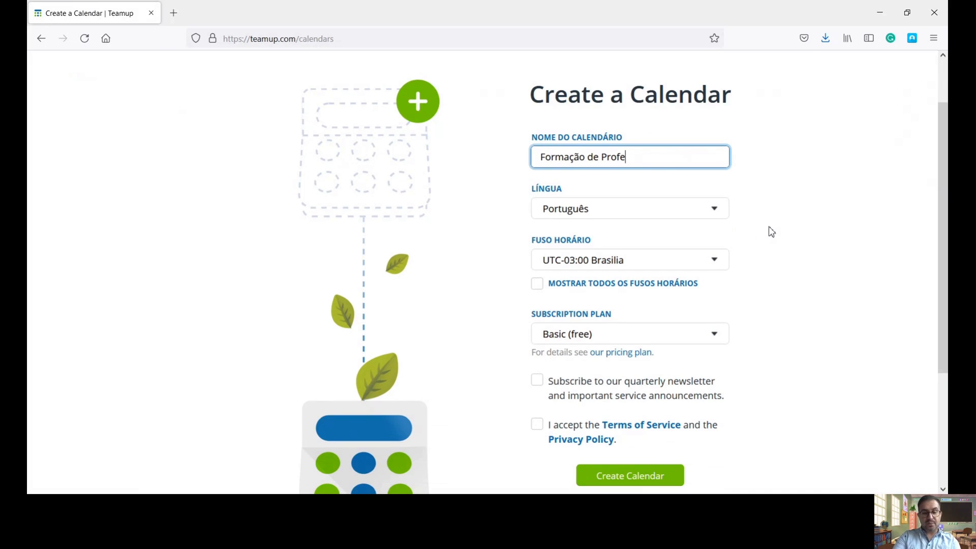
text(ssores)
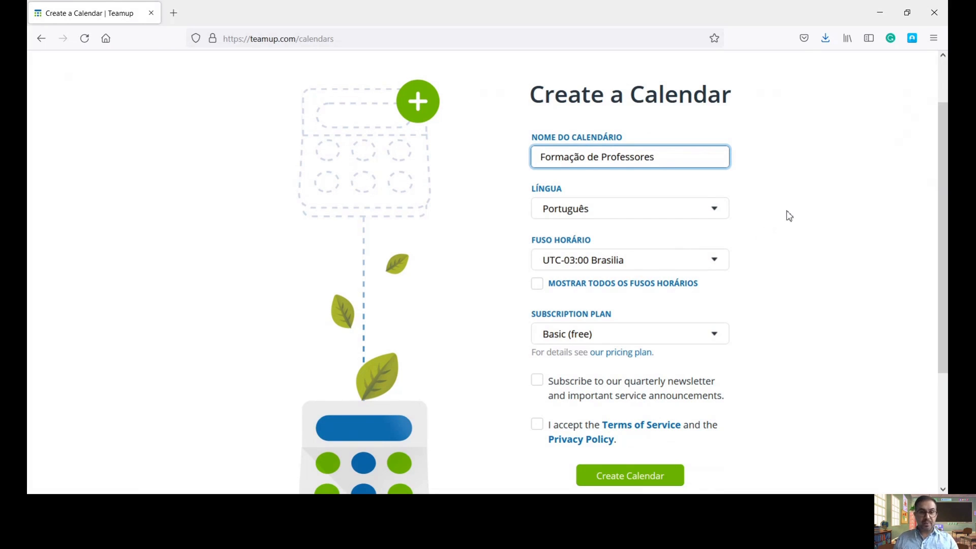
Keep the Basic (free) subscription plan, opt in to the quarterly newsletter, and accept the Terms of Service and Privacy Policy.
scroll(793, 193, down, 1)
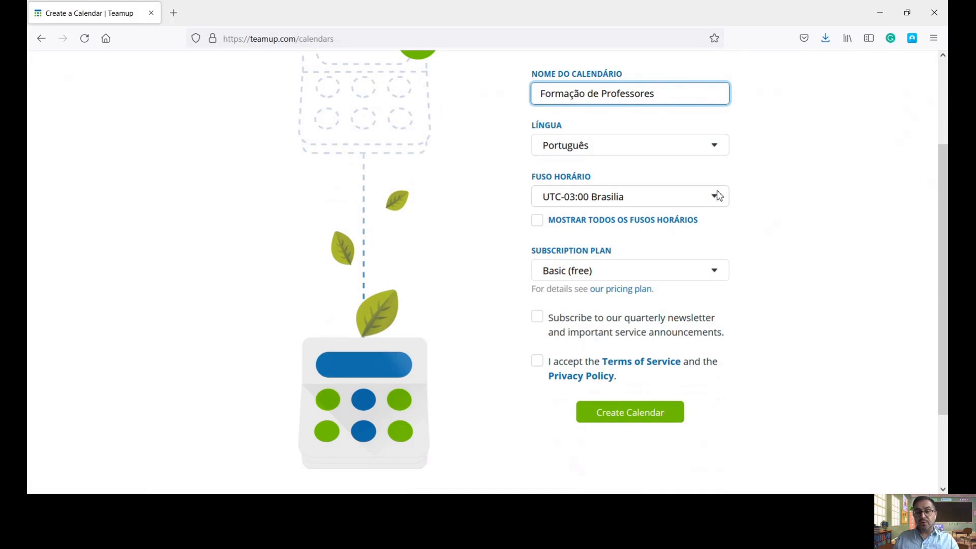
scroll(794, 209, down, 1)
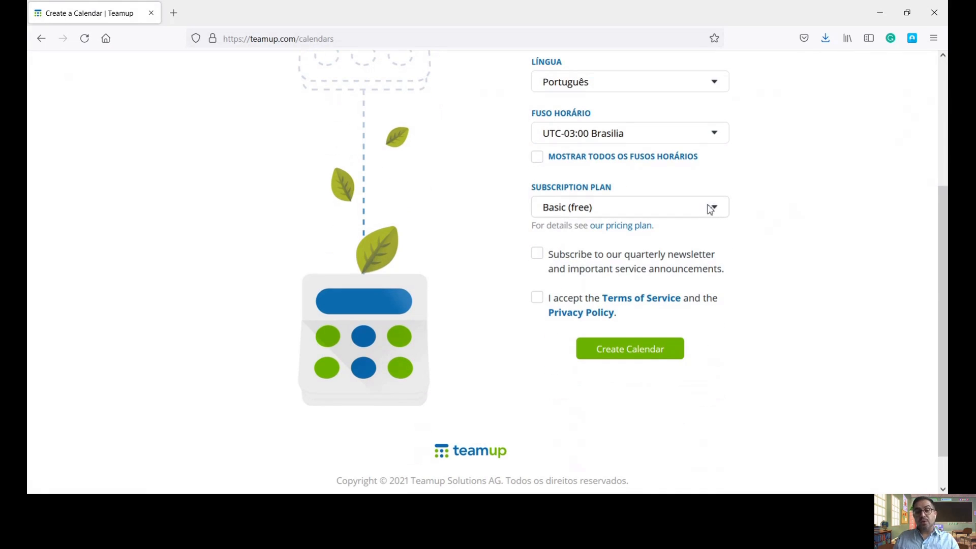
click(711, 208)
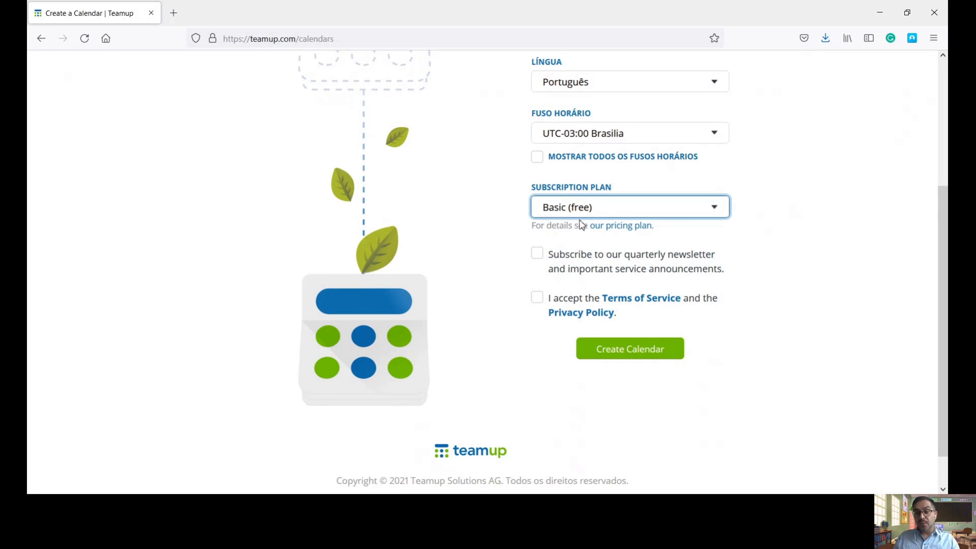
scroll(862, 254, down, 1)
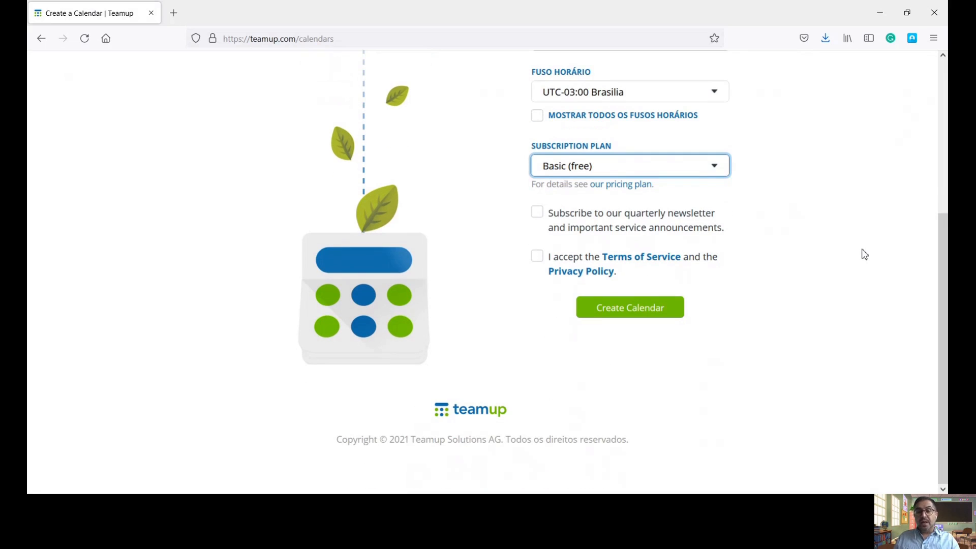
click(535, 214)
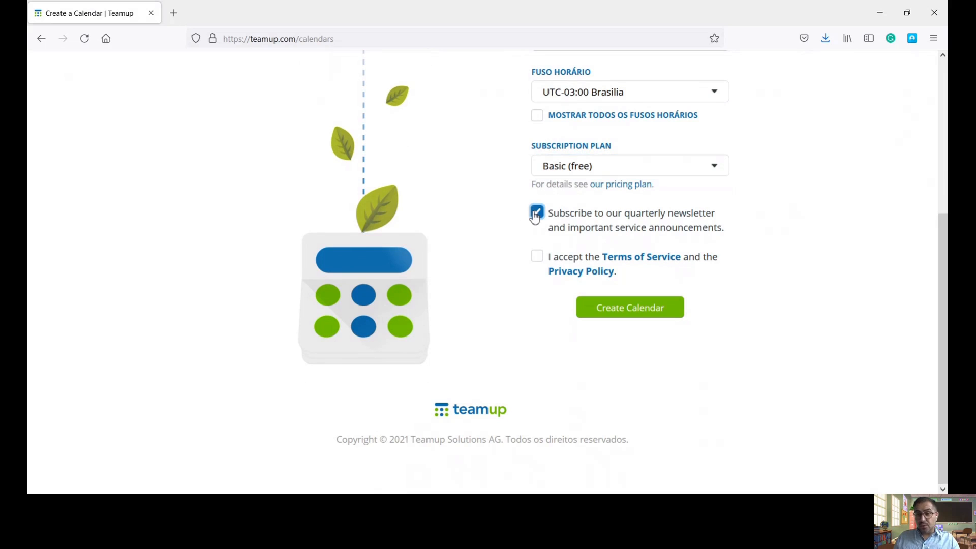
click(539, 258)
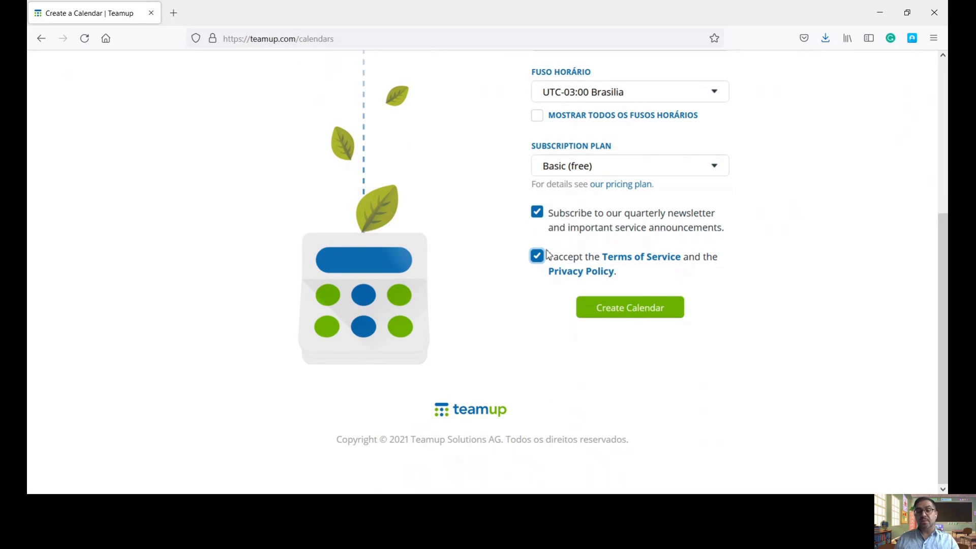
Create the "Formação de Professores" calendar and open it.
click(628, 319)
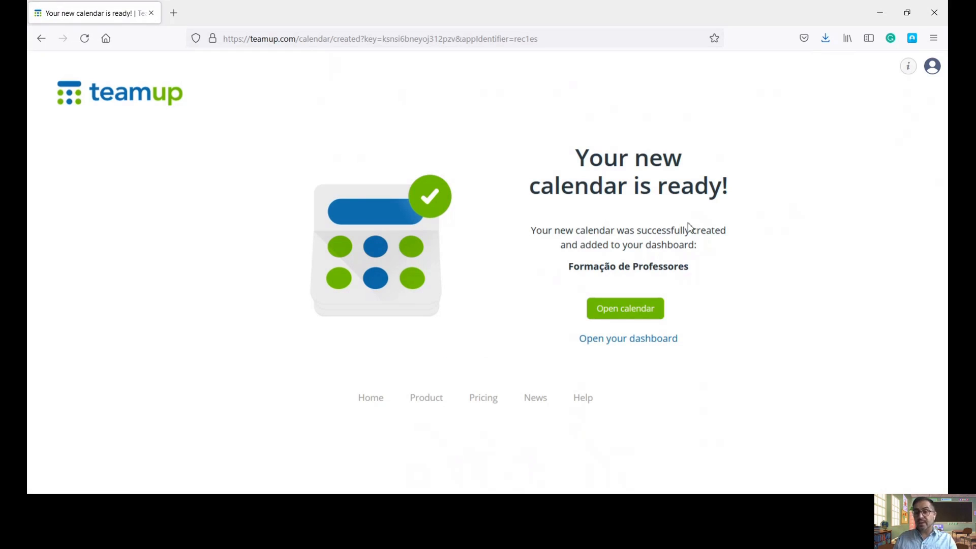
click(642, 313)
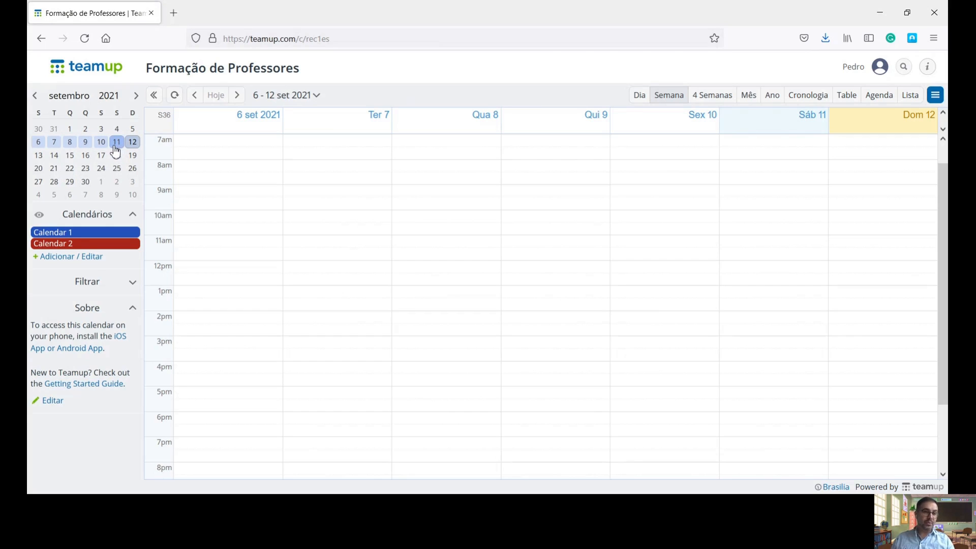
Page the mini calendar forward a month and back, and collapse and re-expand the Calendários list.
click(137, 96)
click(35, 96)
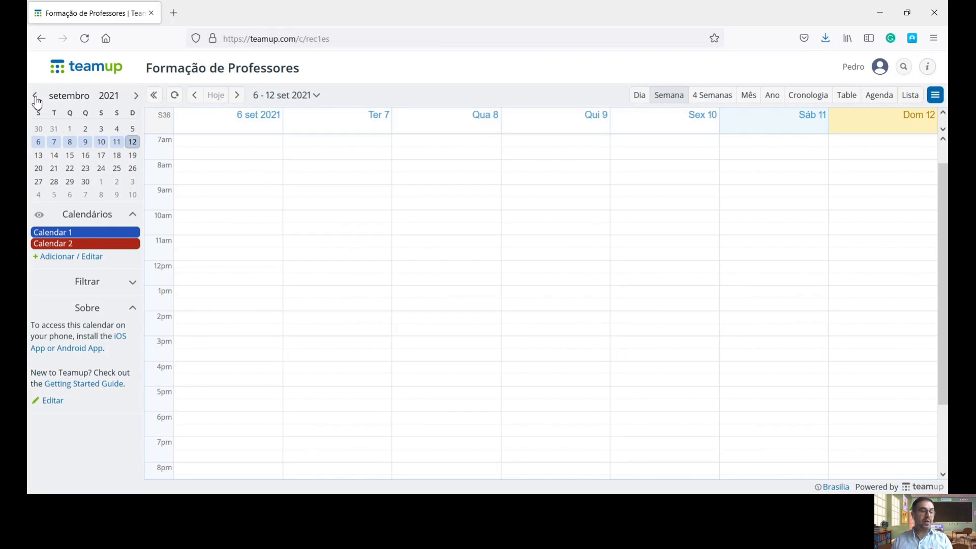
click(133, 215)
click(133, 216)
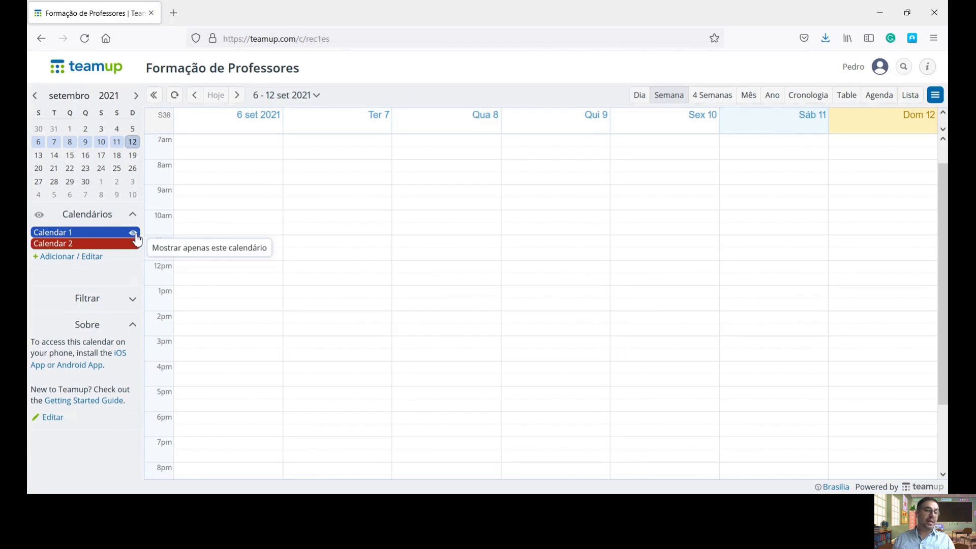
Show only Calendar 1 and restore the display of both calendars, doing this twice.
click(134, 235)
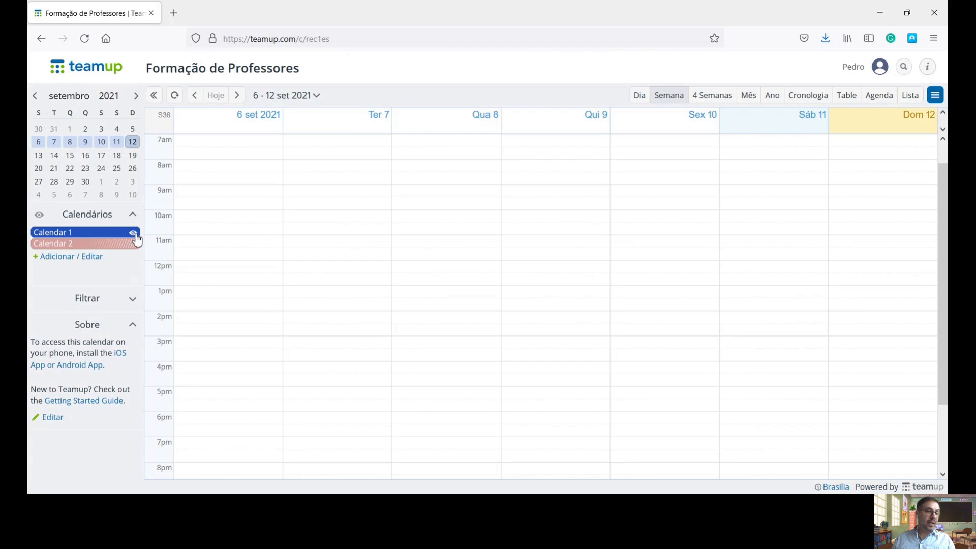
click(134, 234)
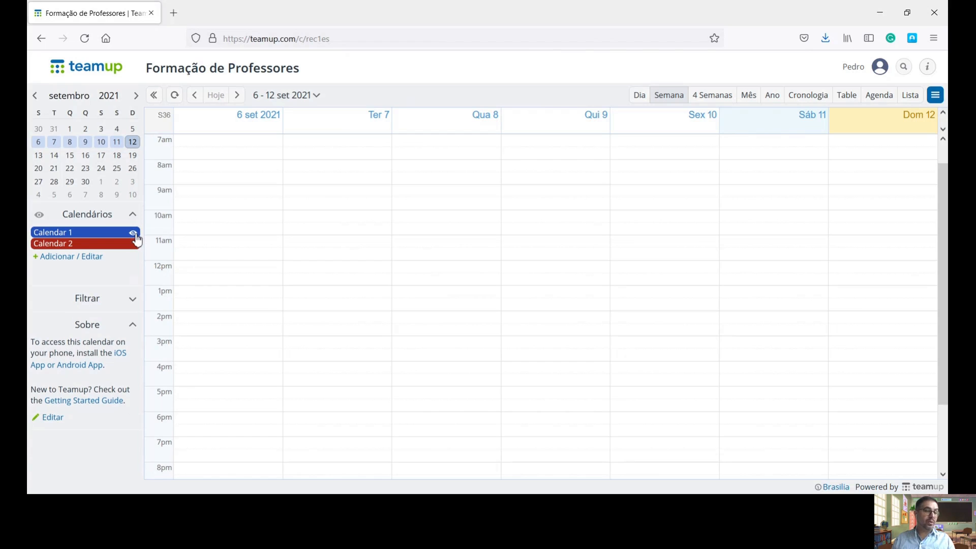
click(134, 235)
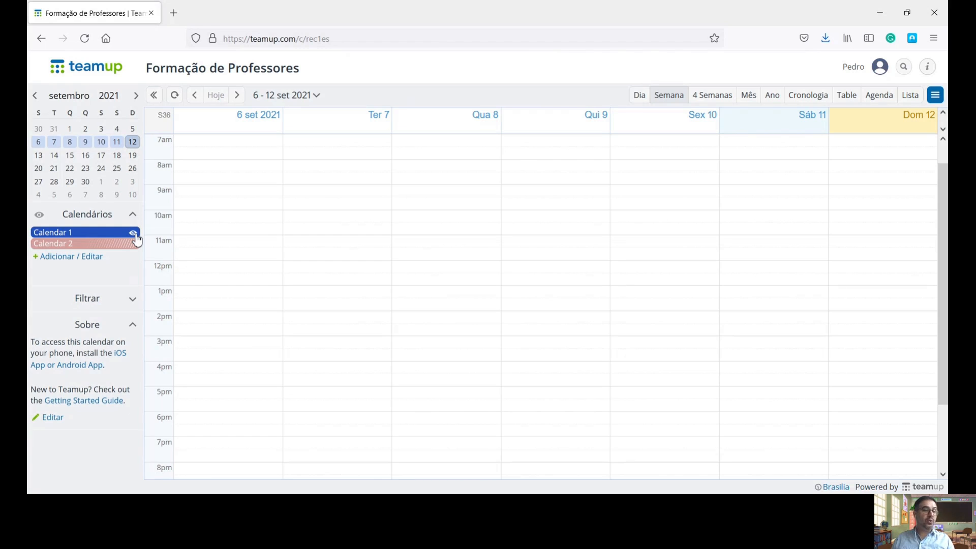
click(134, 235)
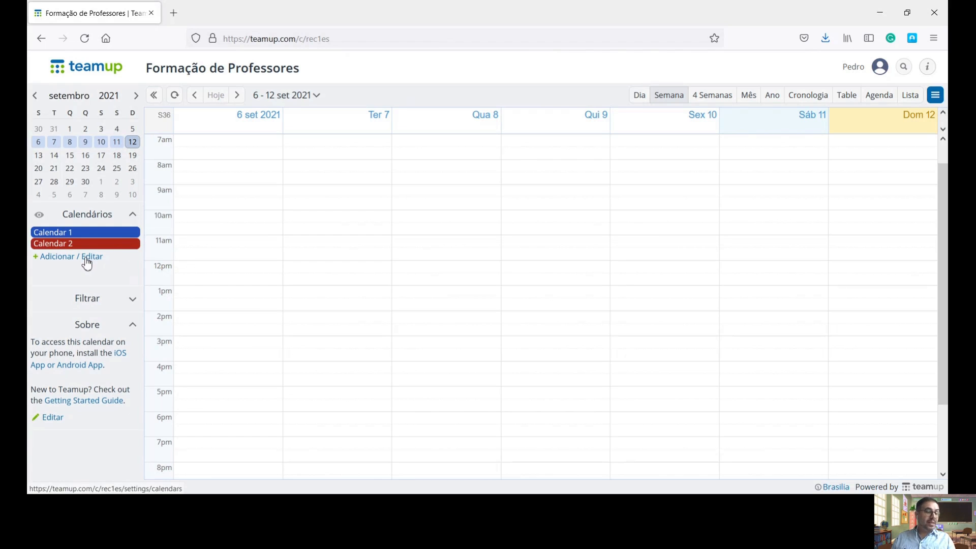
Look at the sub-calendar settings, return to the calendar, and view the keyword and sub-calendar filter options.
click(87, 259)
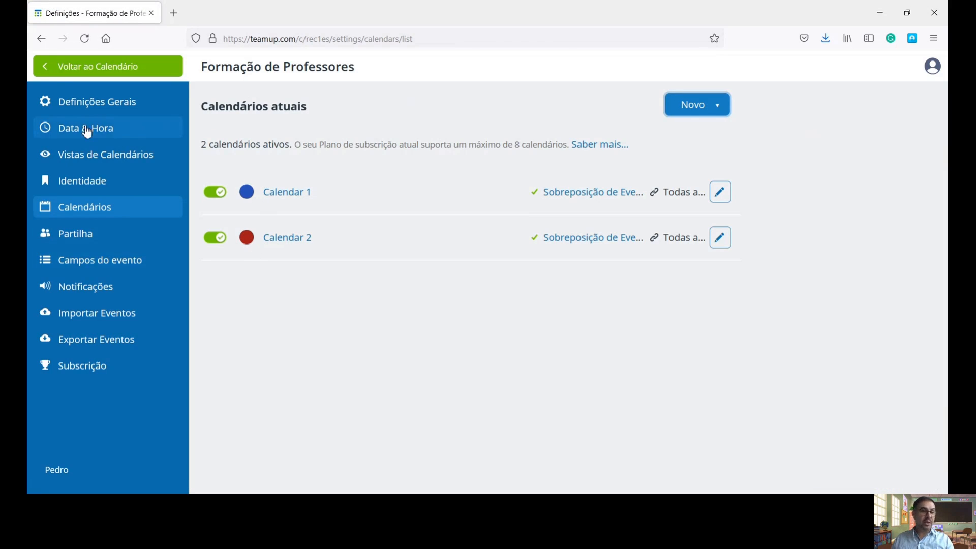
click(47, 71)
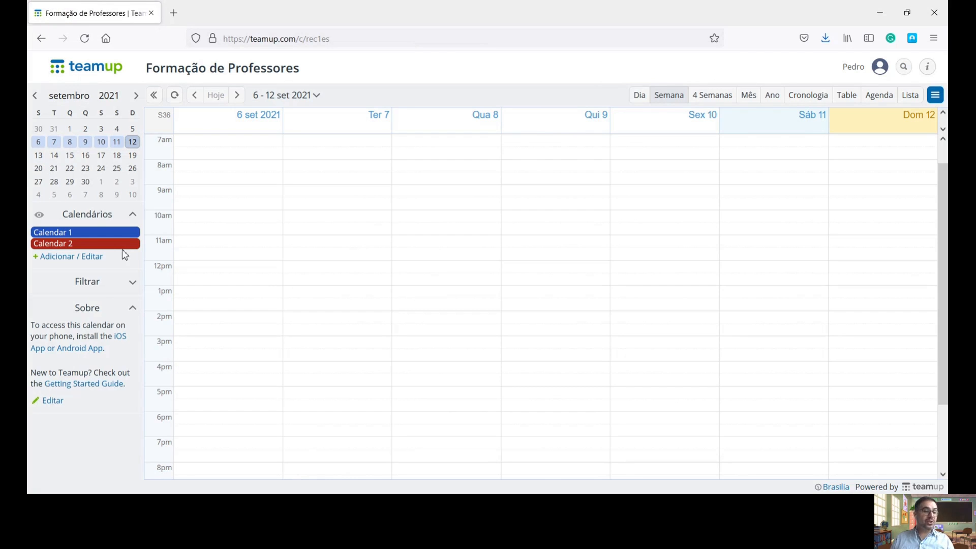
click(133, 285)
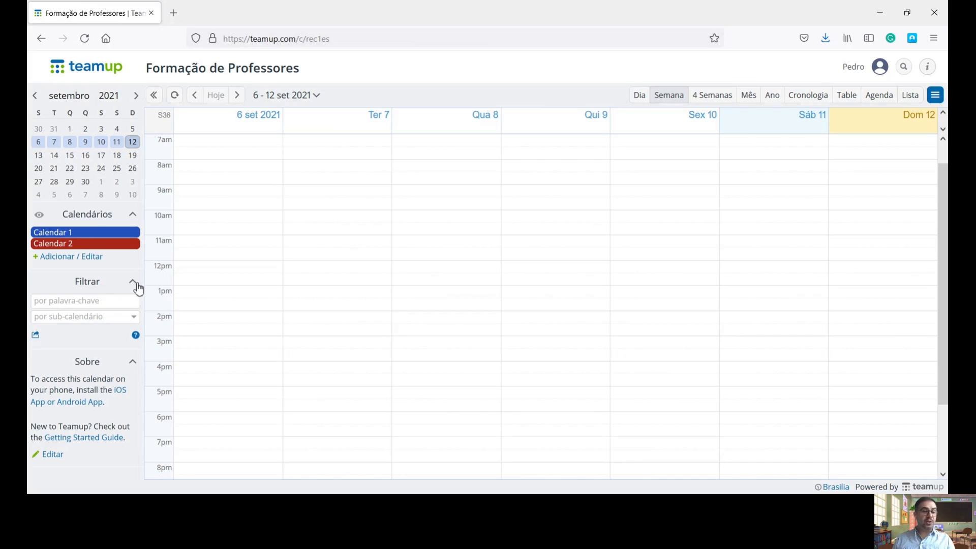
click(134, 287)
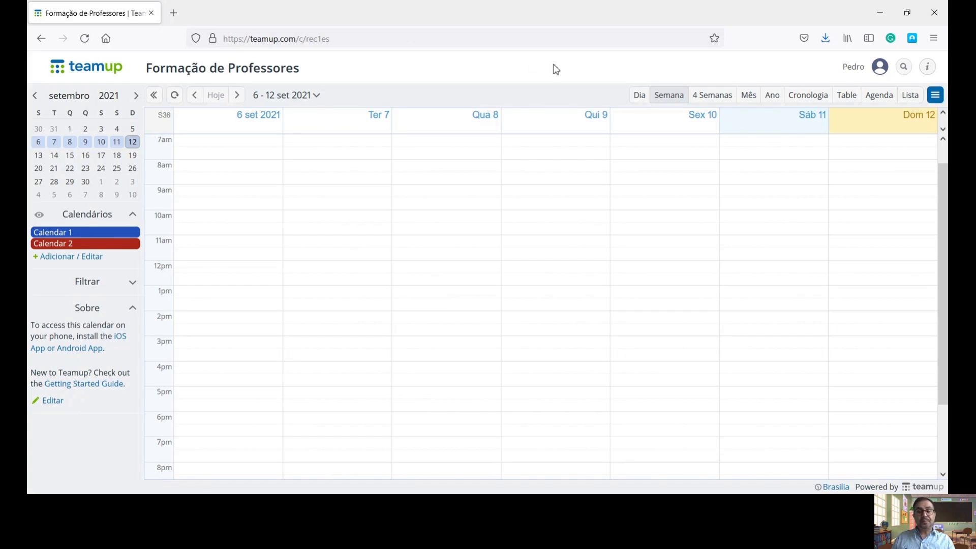
Examine the calendar in the Dia, Semana, 4 Semanas, Mês, Ano, Cronologia, Table and Agenda views.
click(640, 100)
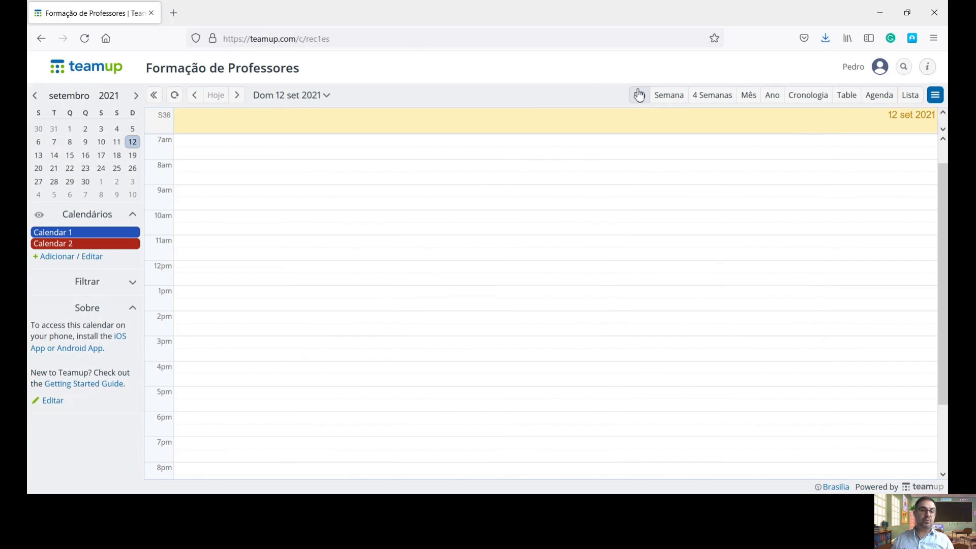
click(676, 98)
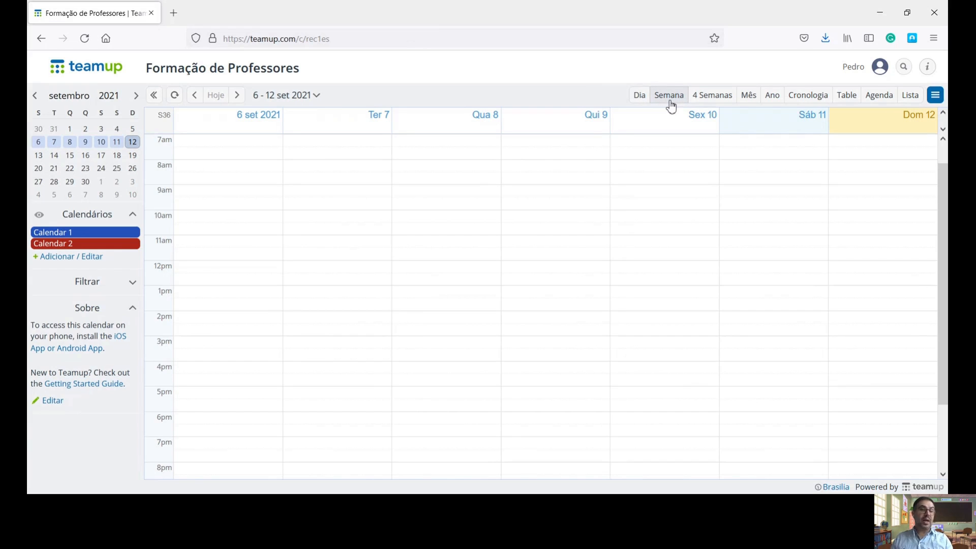
click(705, 95)
click(744, 98)
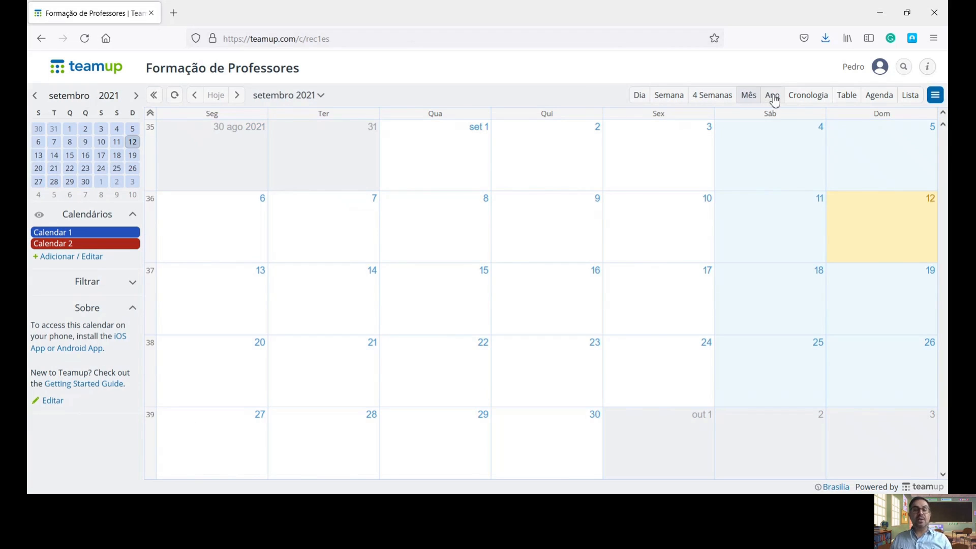
click(771, 98)
click(805, 102)
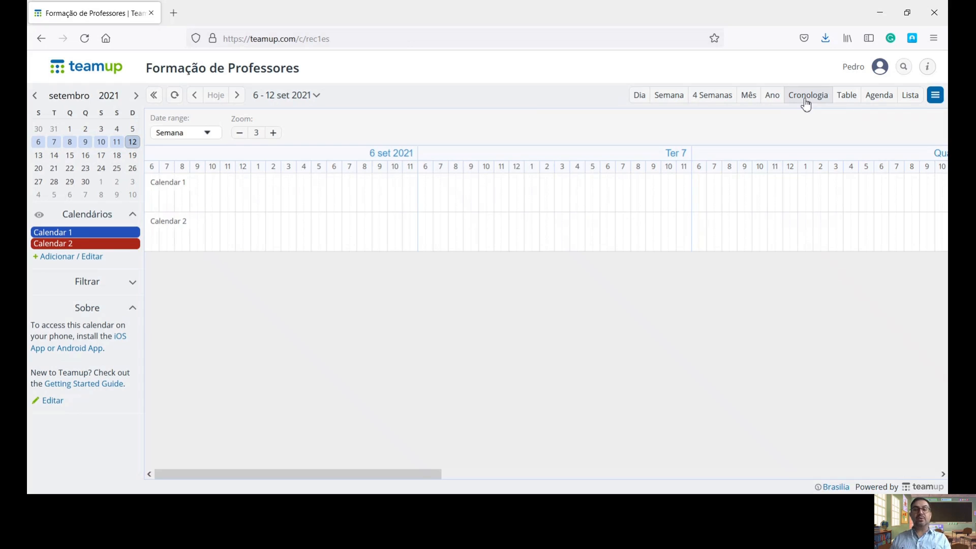
click(847, 100)
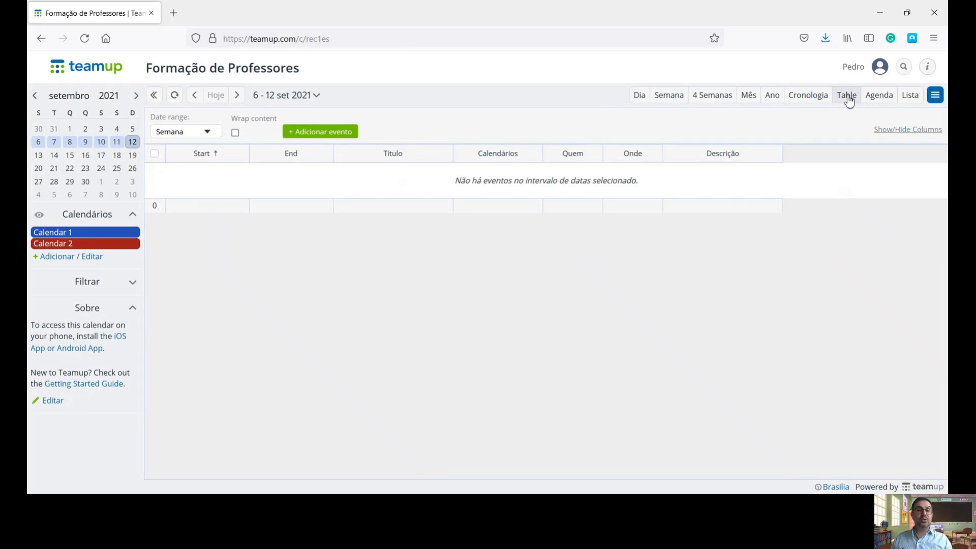
click(880, 101)
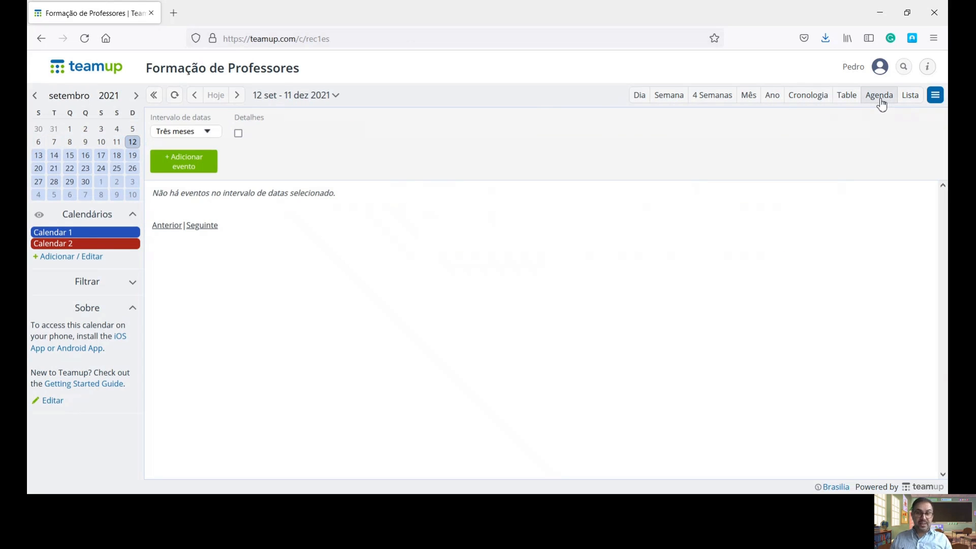
Look at the calendar in the Lista and Table views and return to the Agenda view.
click(908, 104)
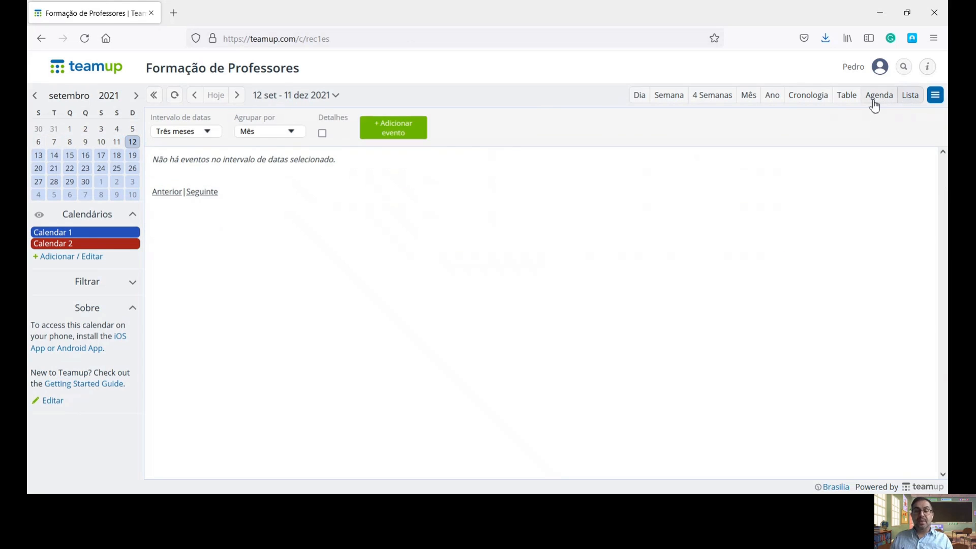
click(855, 101)
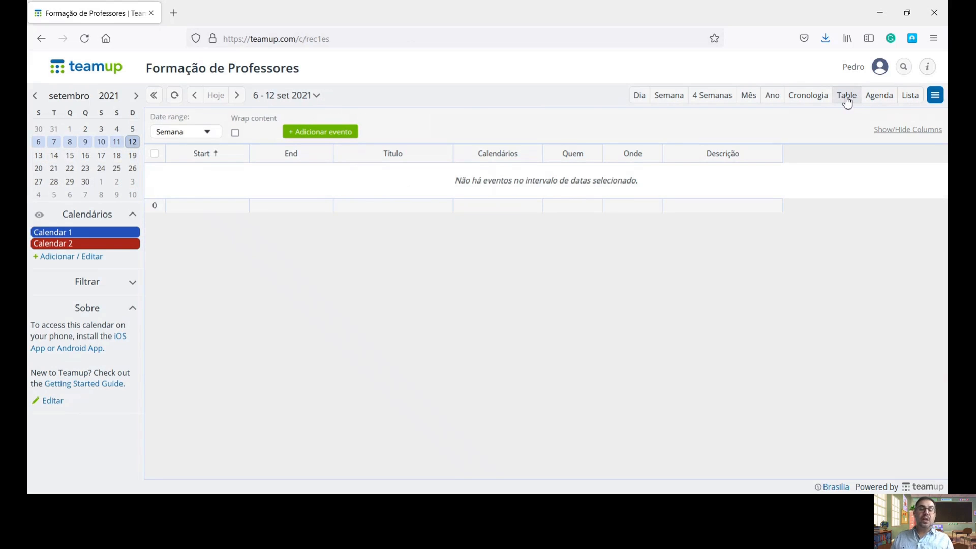
click(872, 102)
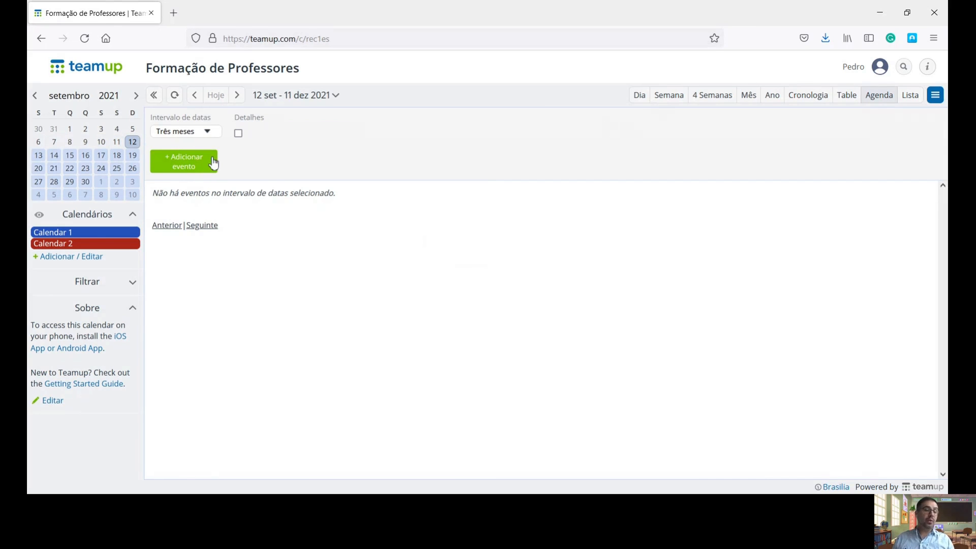
Add a new event titled "Reunião de Acolhimento".
click(194, 165)
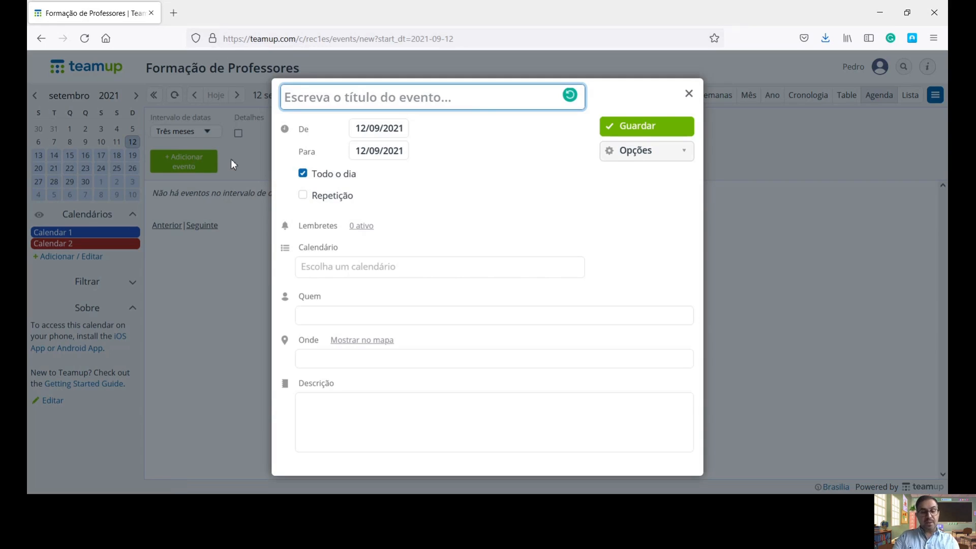
text(Reunuão)
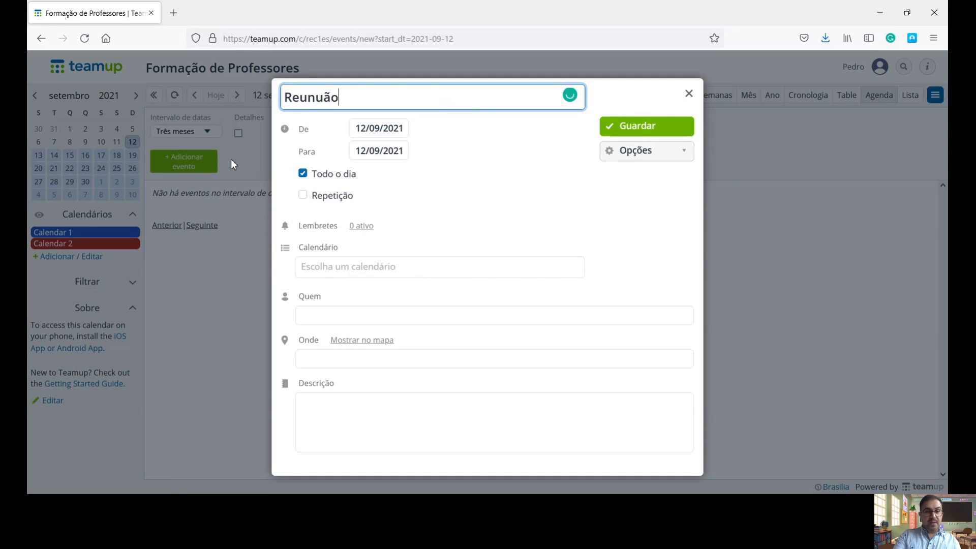
key(BackSpace)
key(BackSpace)
key(BackSpace)
text(ião de Acolhimento)
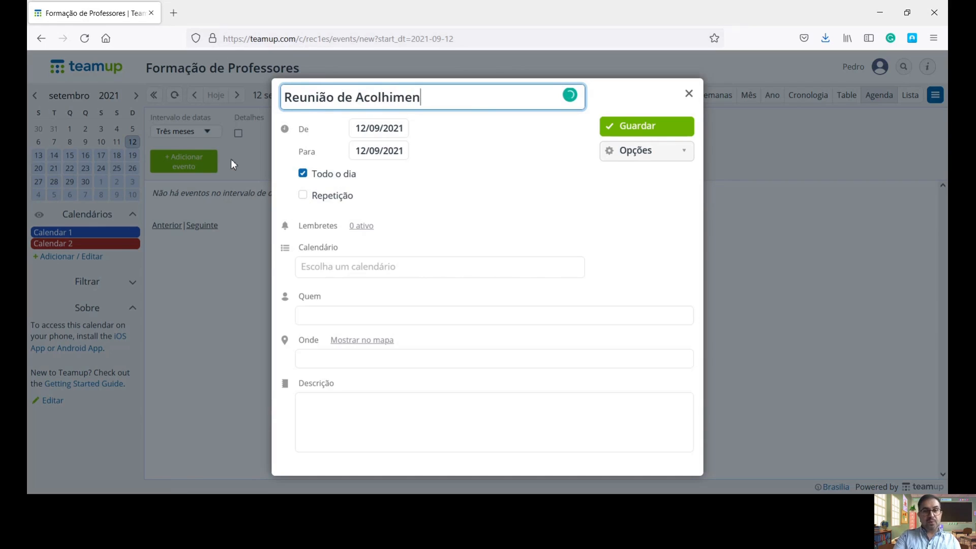
Set the event to run from 13/09/2021 to 15/09/2021.
click(392, 128)
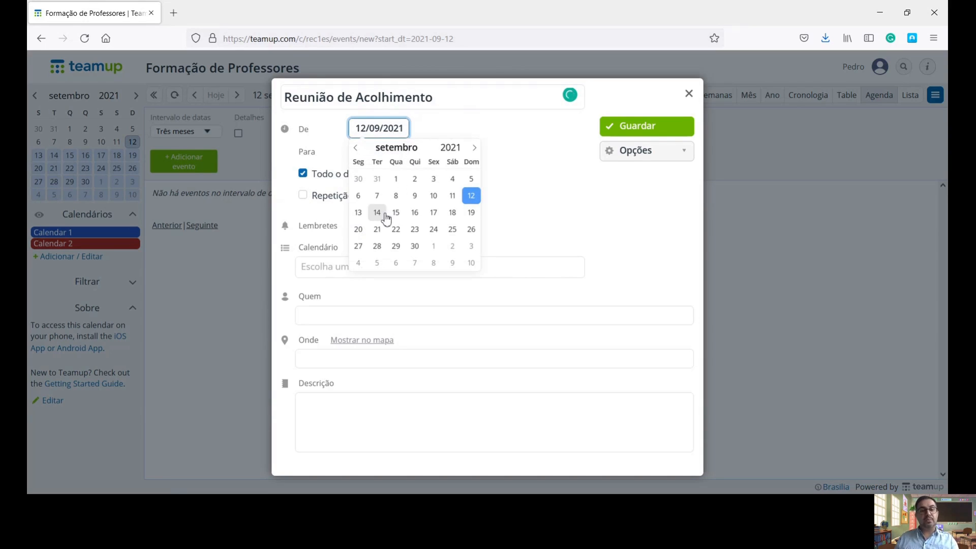
click(359, 212)
click(380, 151)
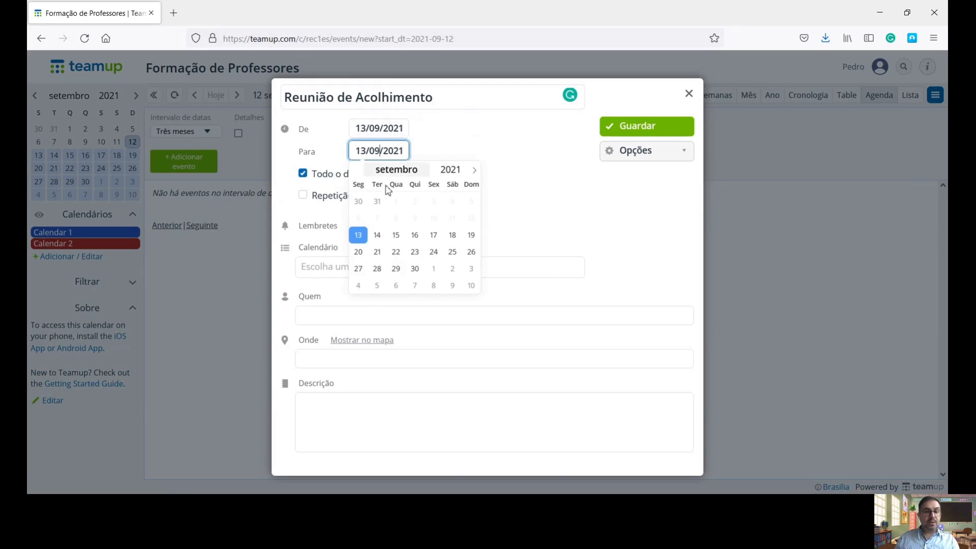
click(395, 236)
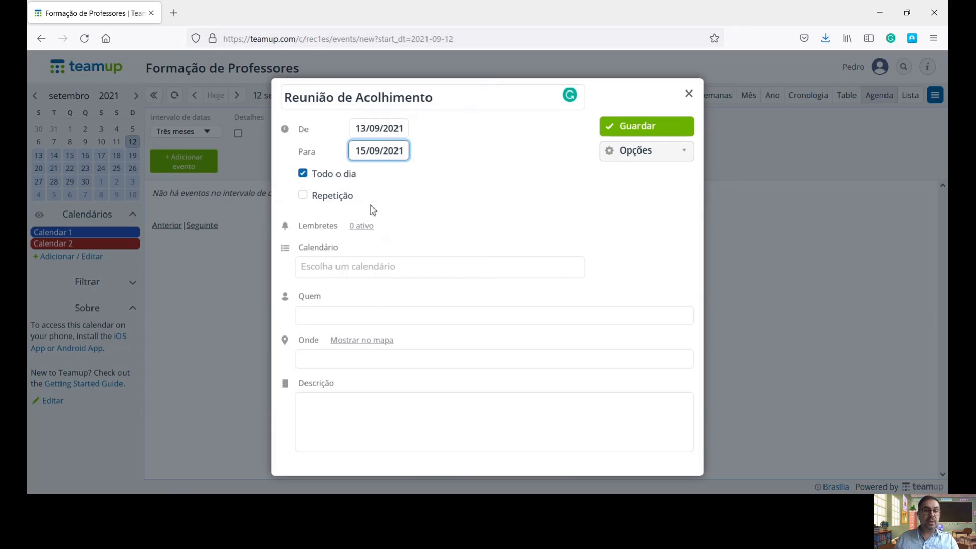
Turn off the event's Todo o dia option to show the time fields and turn it on again, doing this twice.
click(304, 173)
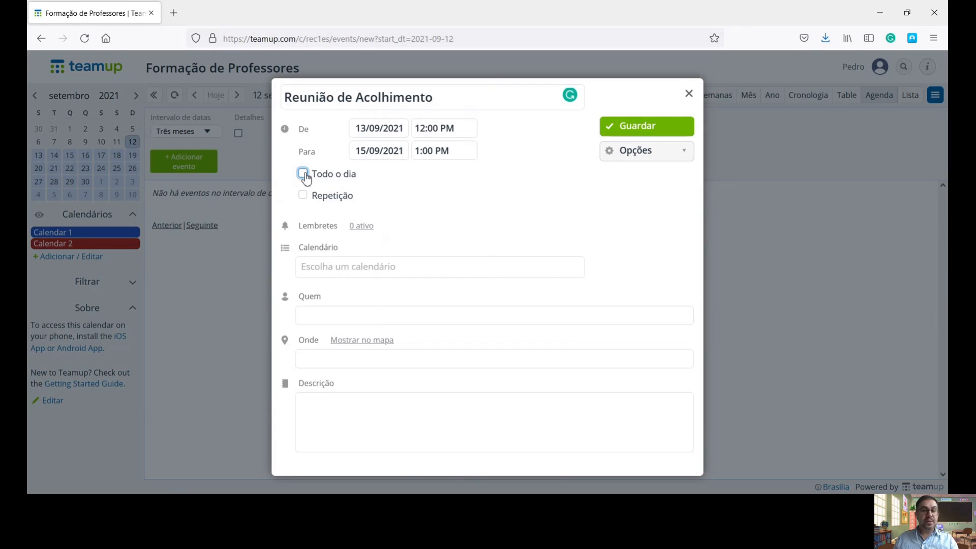
click(304, 174)
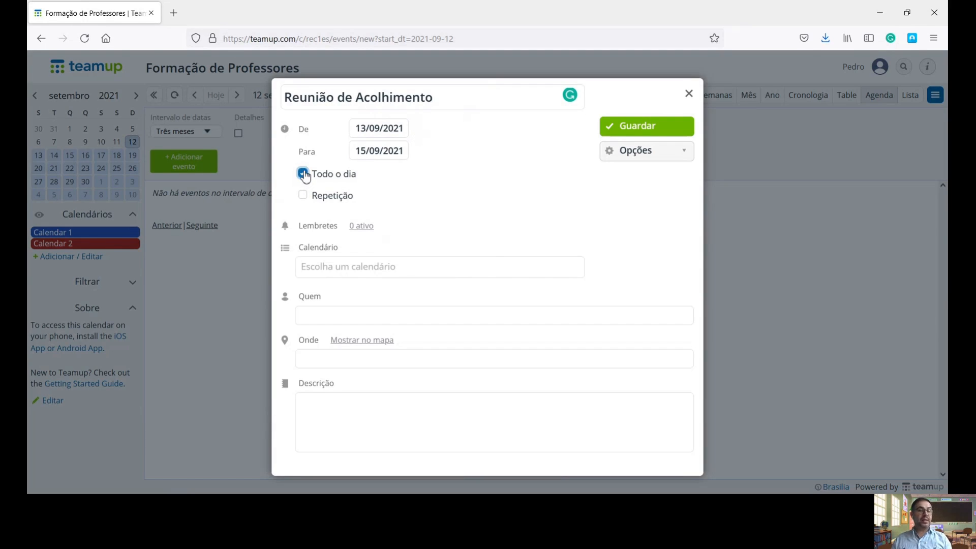
click(304, 174)
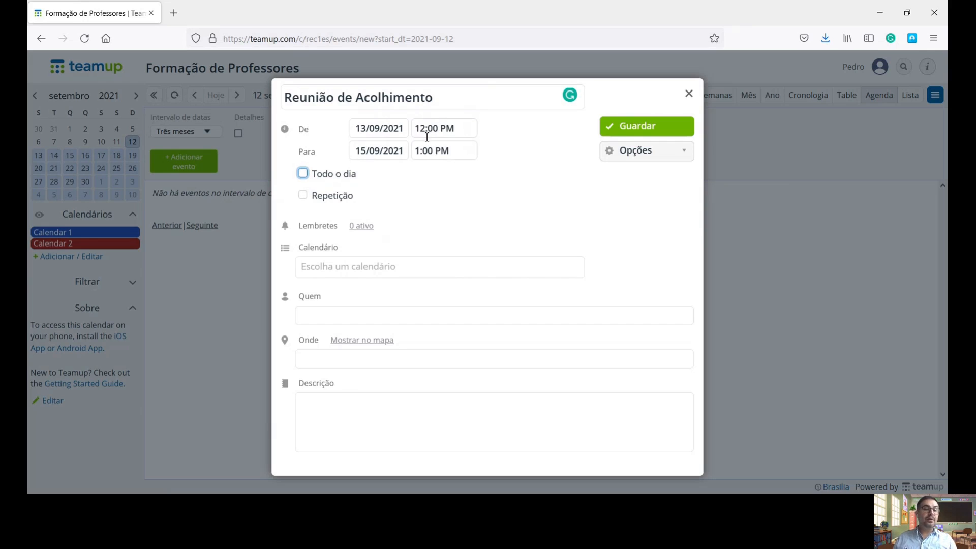
click(305, 174)
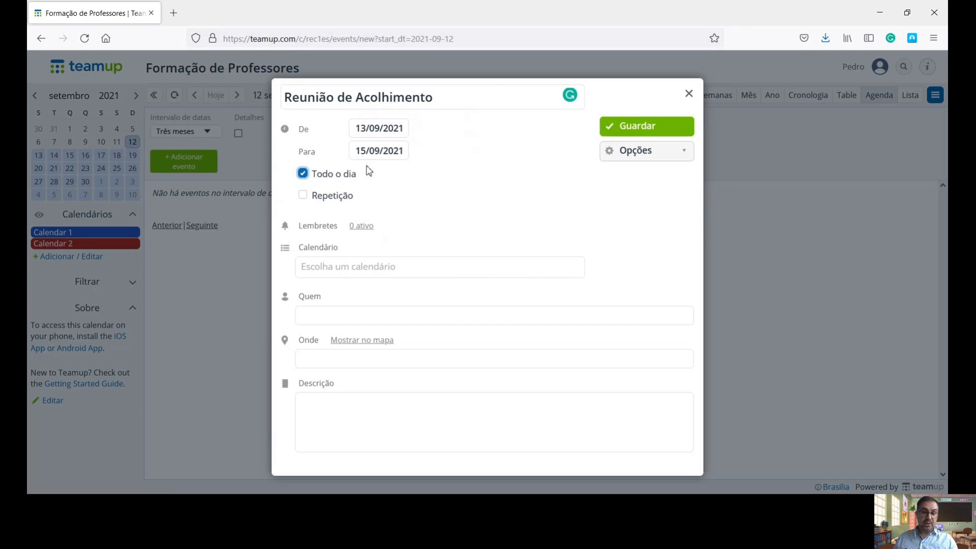
Try a daily repetition for the event with the "por" and "até" end options, and turn the repetition off again.
click(303, 196)
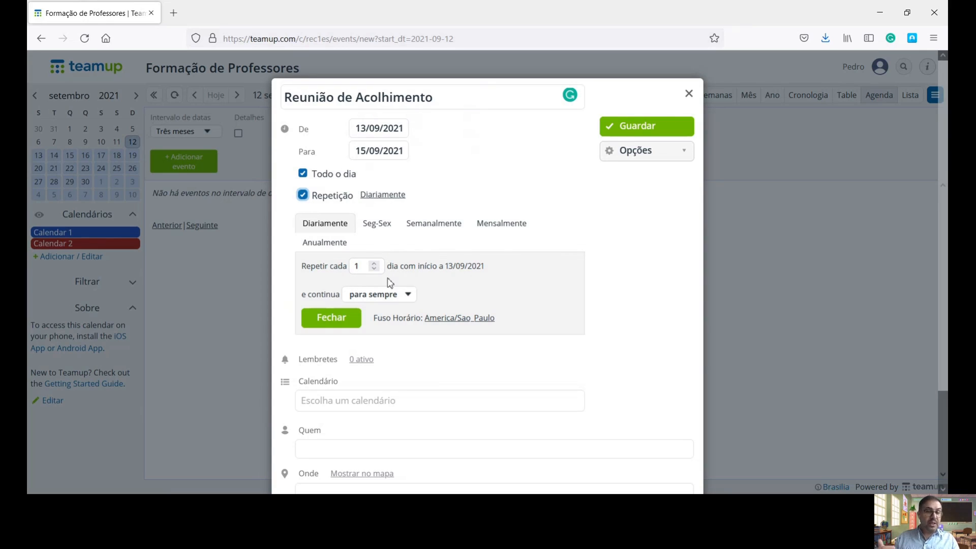
click(408, 299)
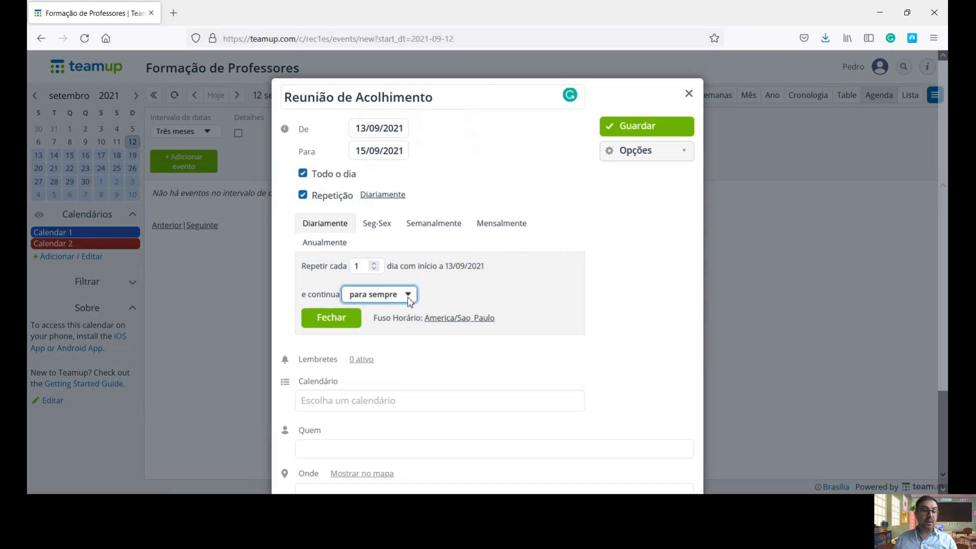
click(380, 328)
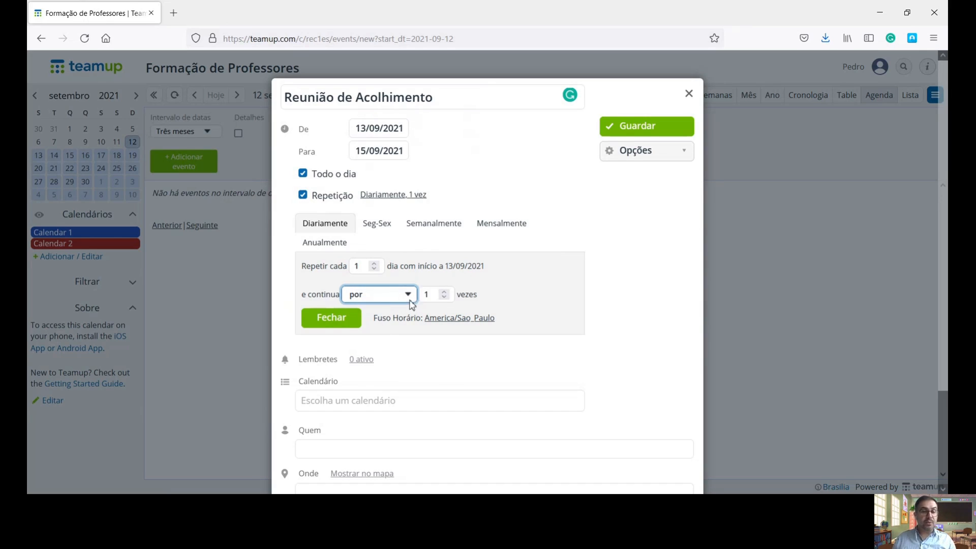
click(412, 304)
click(368, 339)
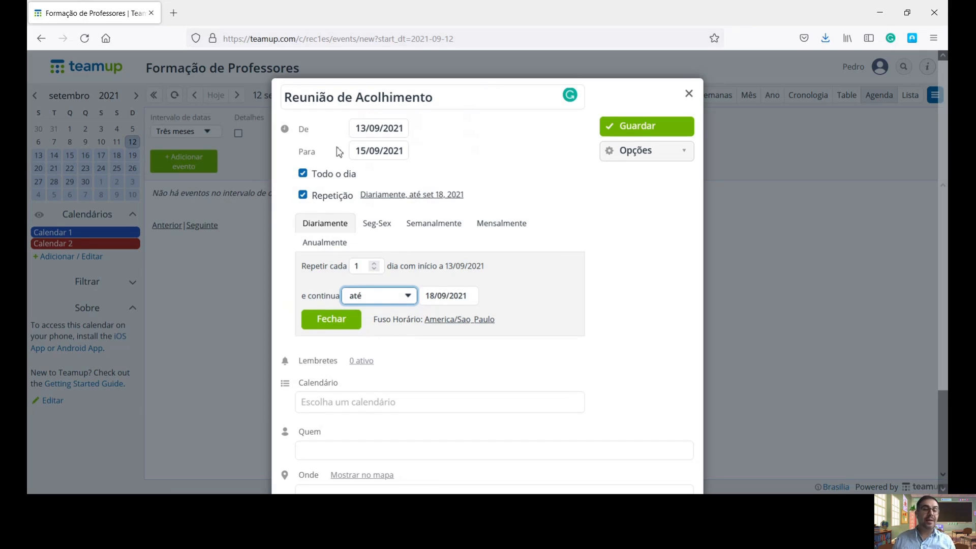
click(302, 196)
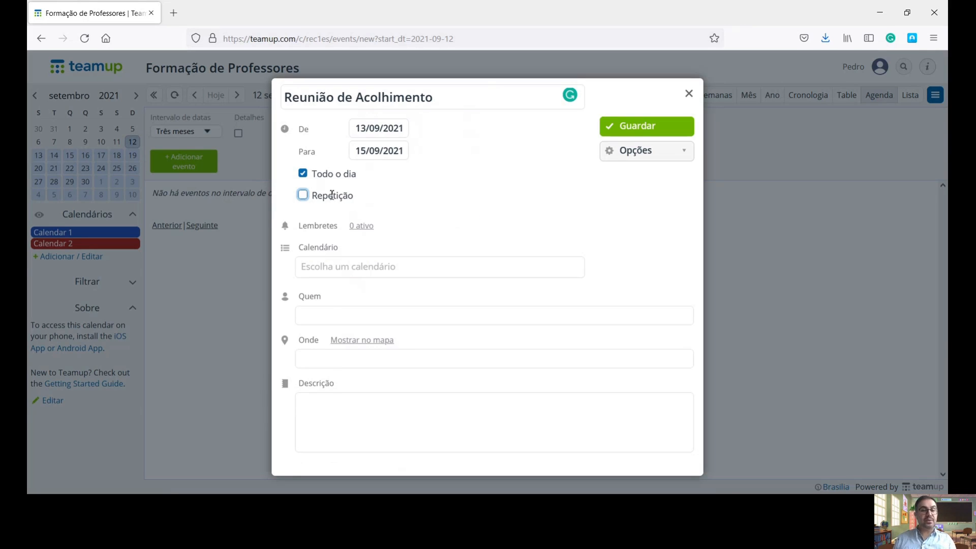
Assign the event to both Calendar 1 and Calendar 2.
click(342, 269)
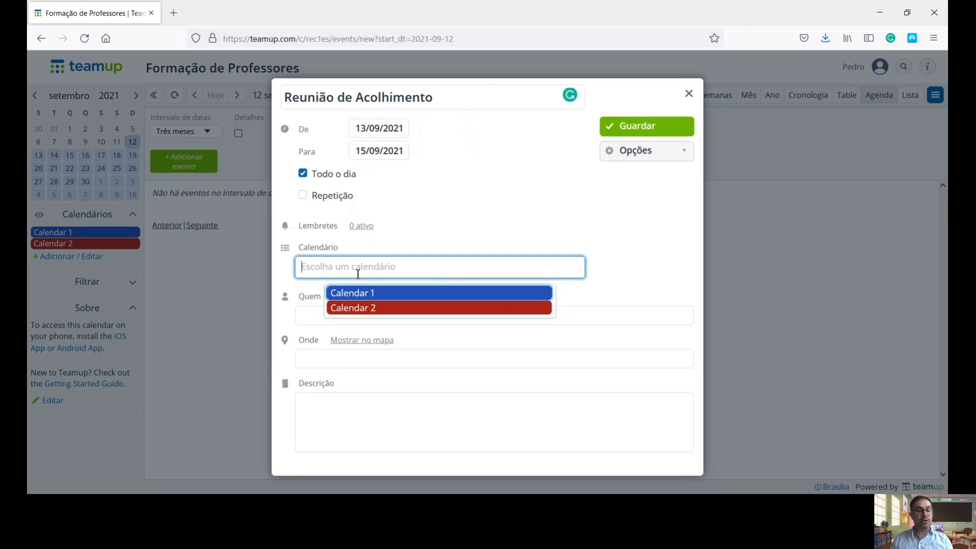
click(366, 294)
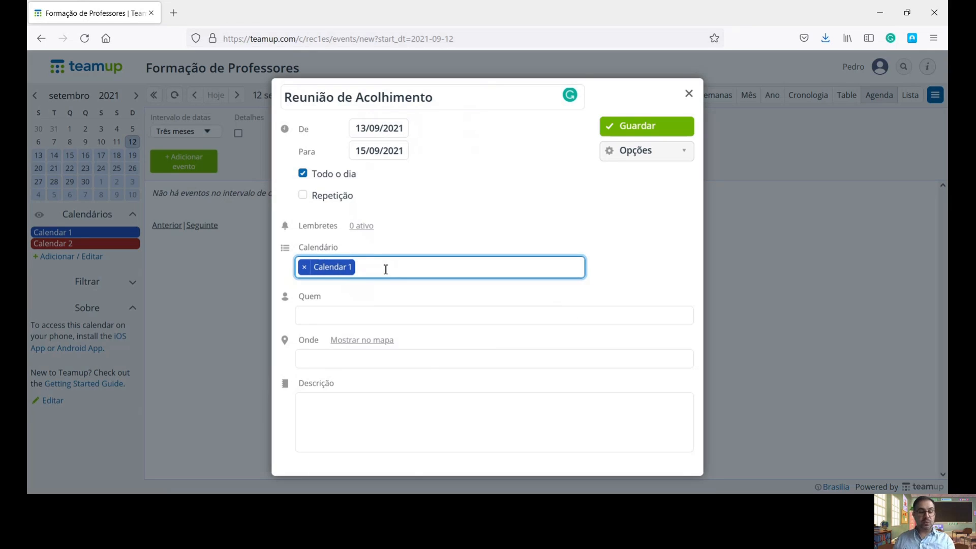
text(ca)
click(387, 295)
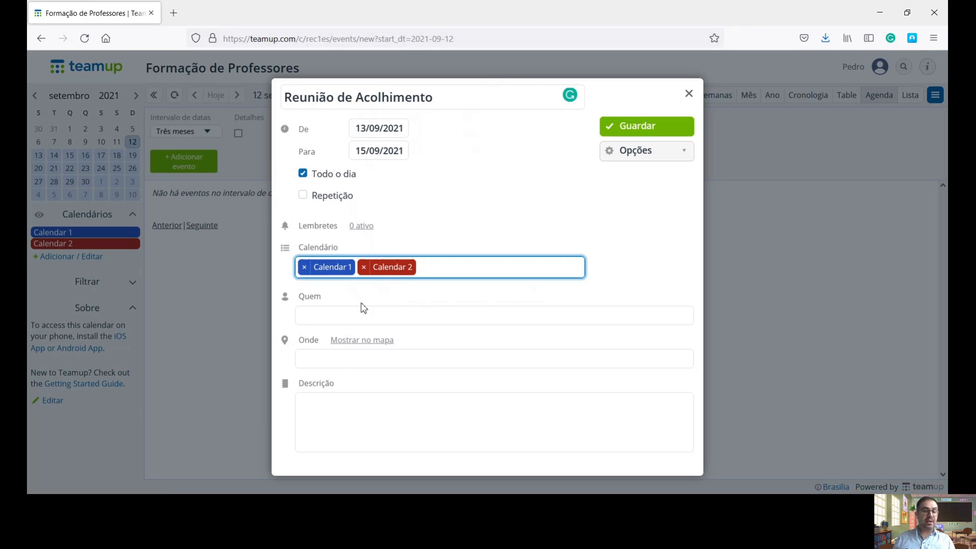
Enter the responsible person's first name in the event's Quem field, leaving the Onde field empty.
click(323, 311)
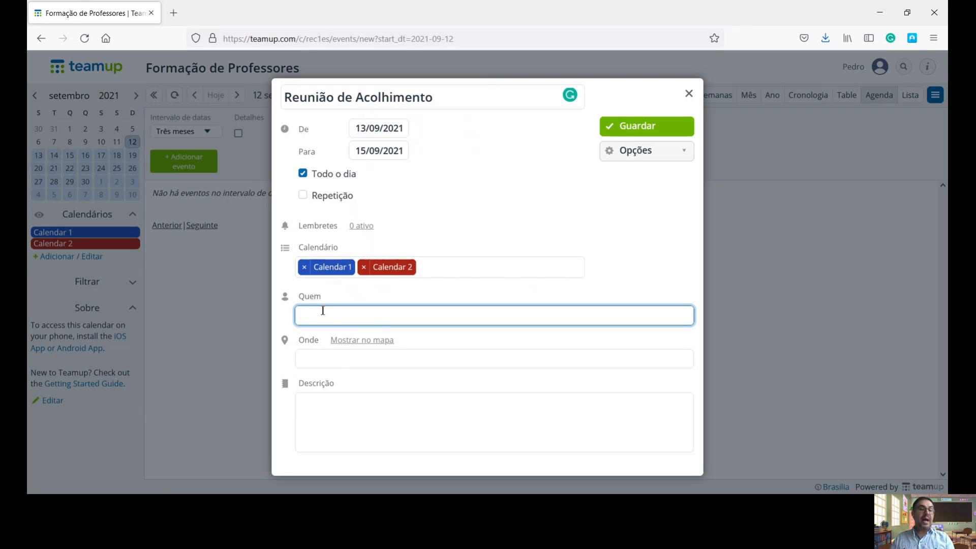
text(Pedro)
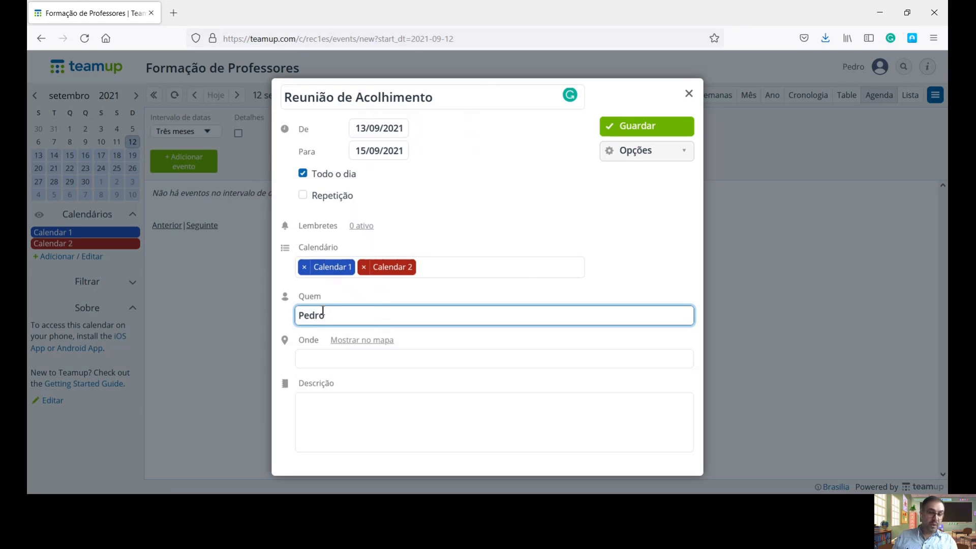
click(469, 357)
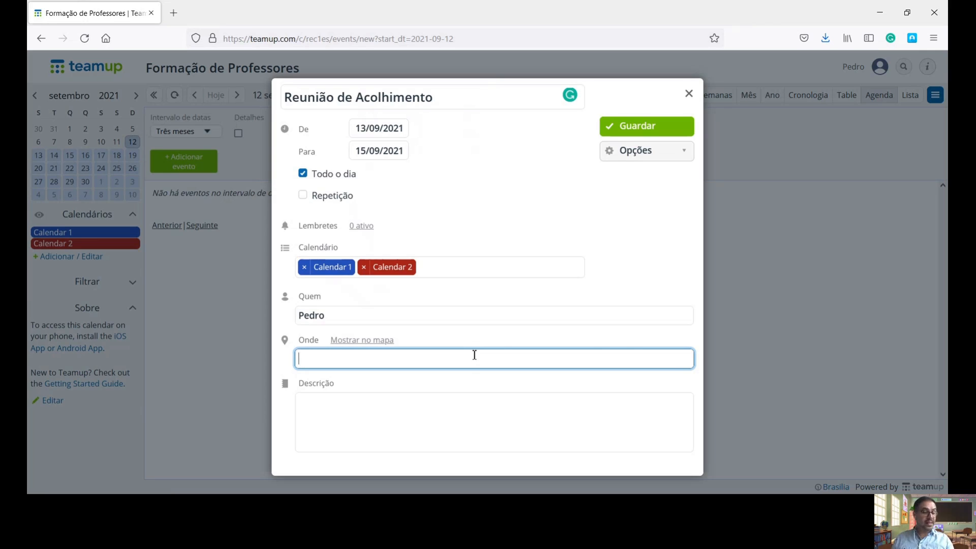
Write the event description "Reunião de acolhimento aos professores que participarão de formação." and make the whole sentence bold.
click(358, 399)
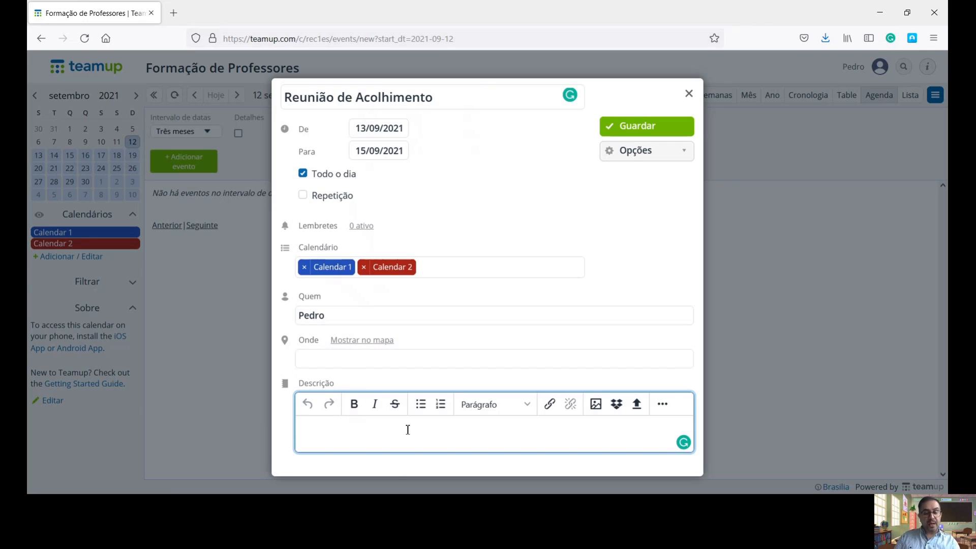
text(Reuni)
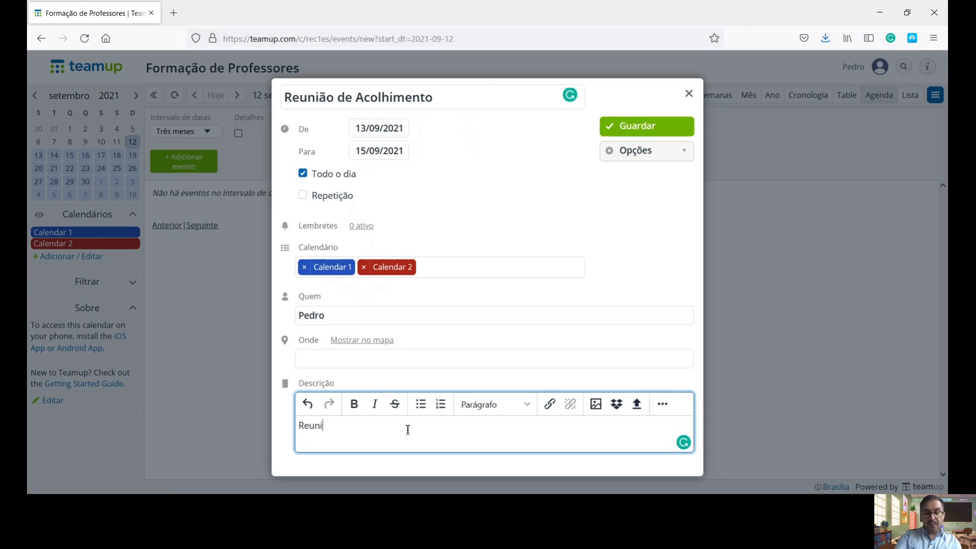
text(ão de acol)
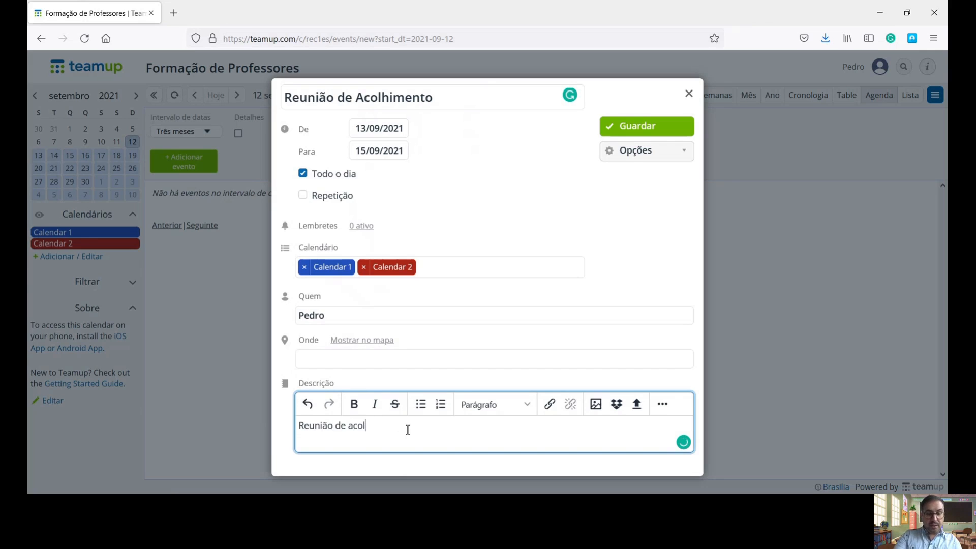
text(himento aos)
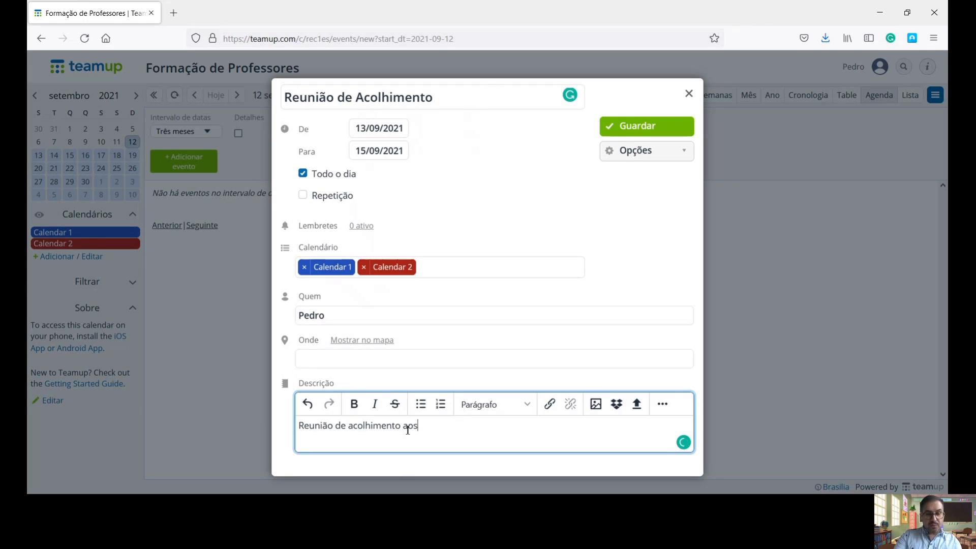
text( professores au)
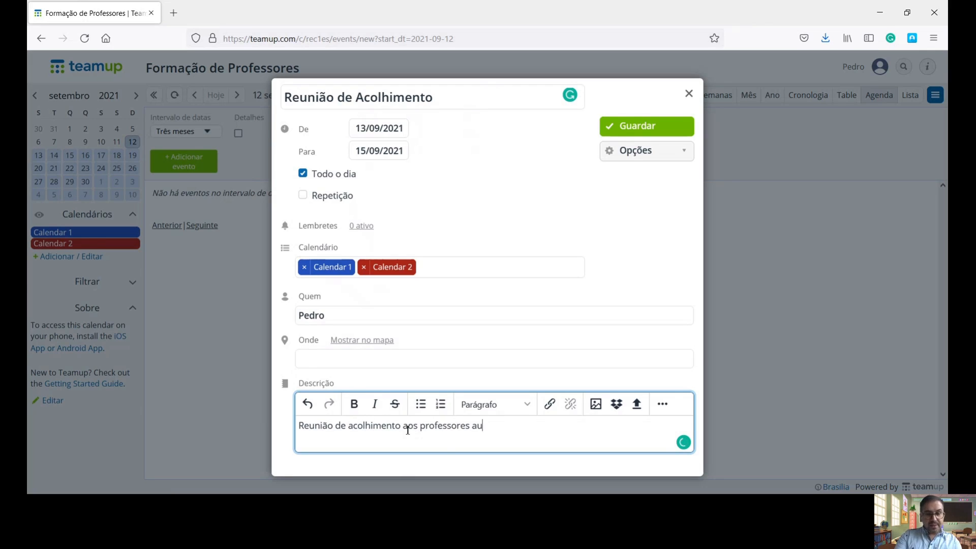
key(BackSpace)
text(ue )
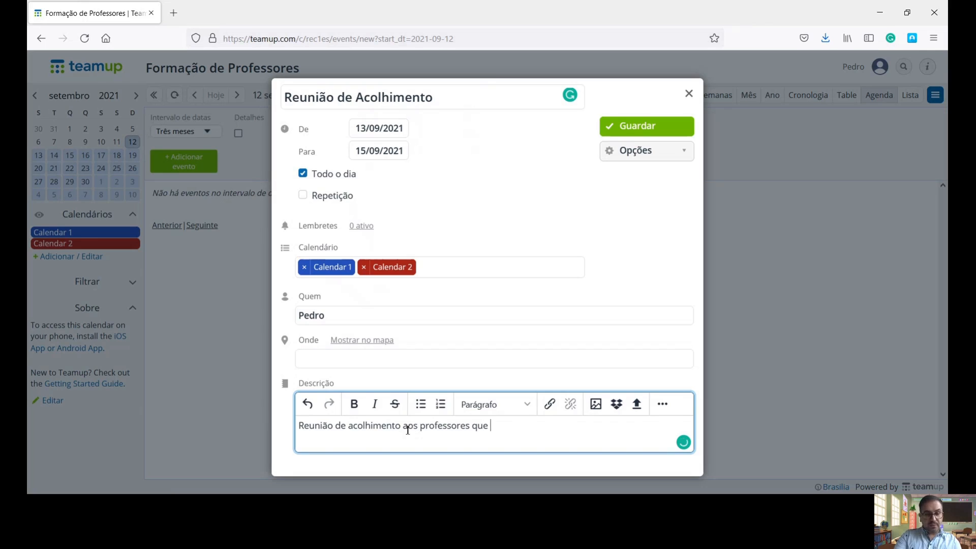
text(participar)
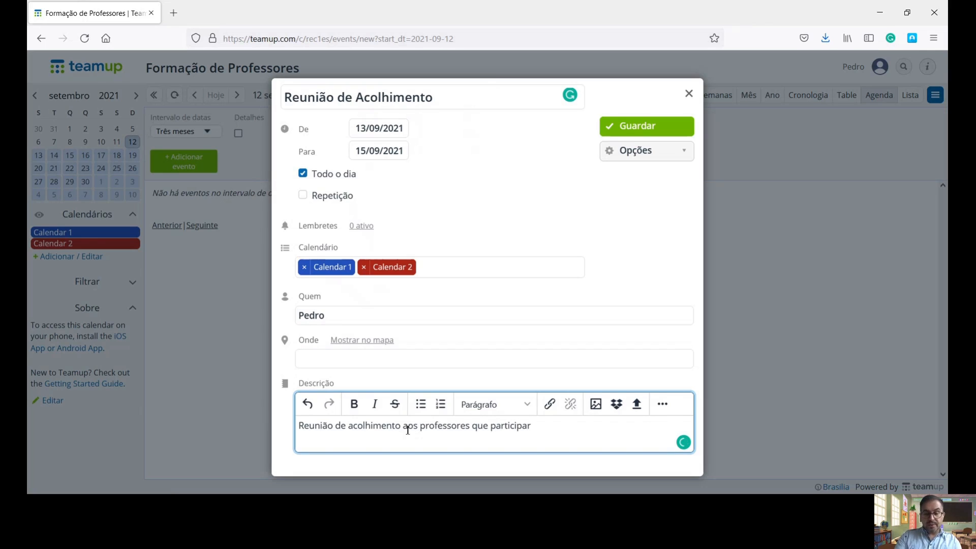
text(ão de formaç)
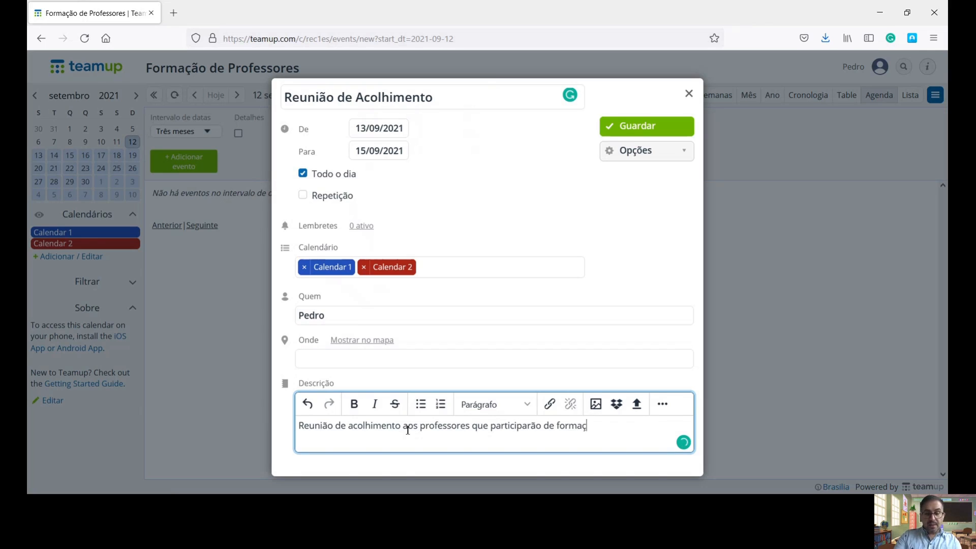
text(ão.)
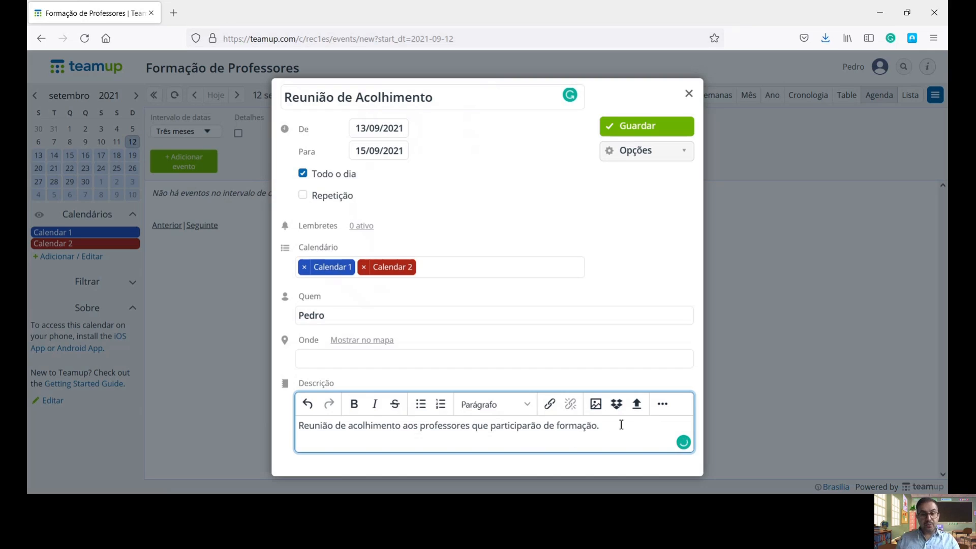
drag(620, 425, 291, 426)
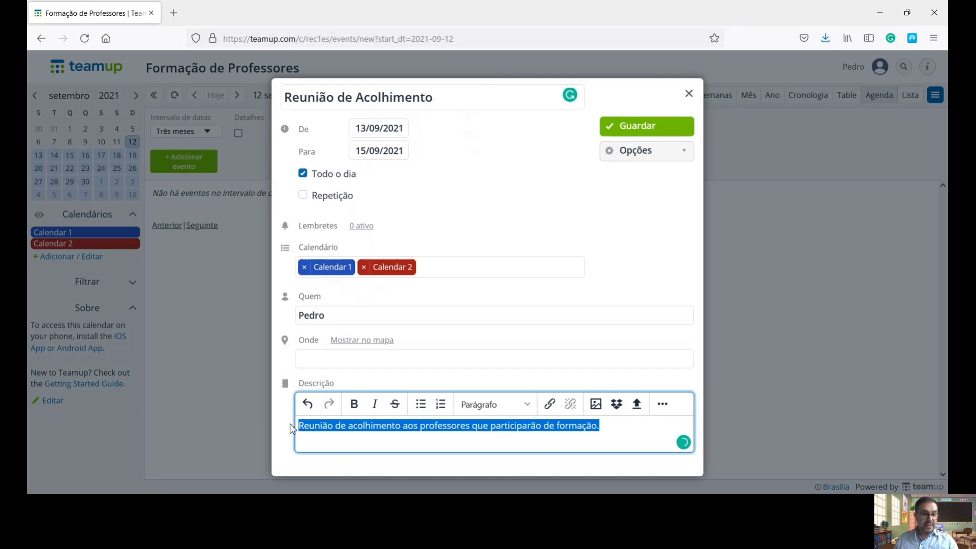
click(354, 405)
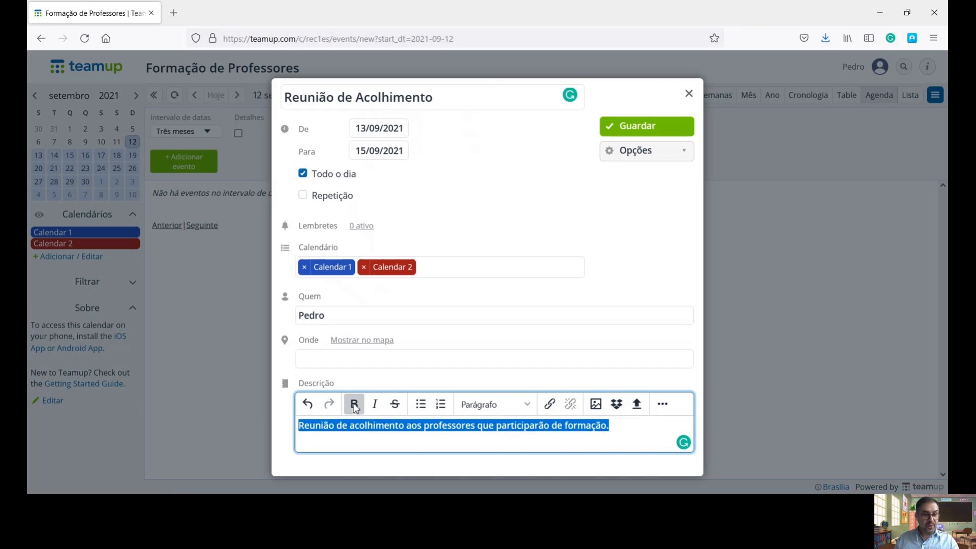
Try italic and strikethrough on the event's description sentence, and remove all its character formatting, including bold.
click(376, 405)
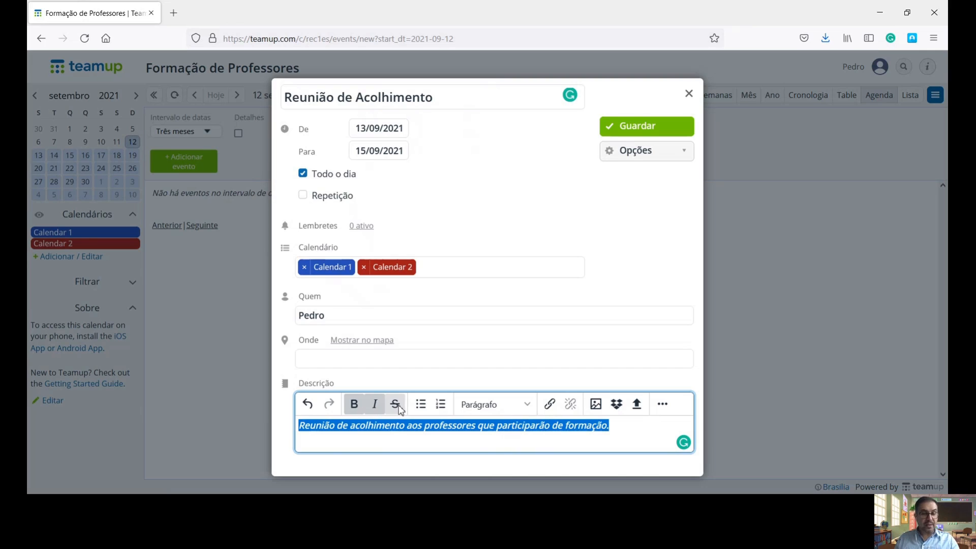
click(397, 406)
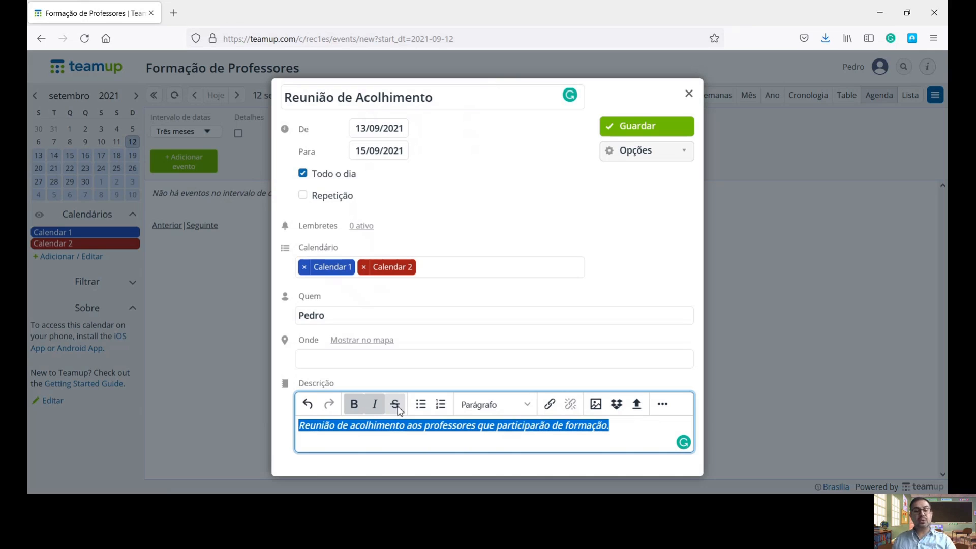
click(367, 410)
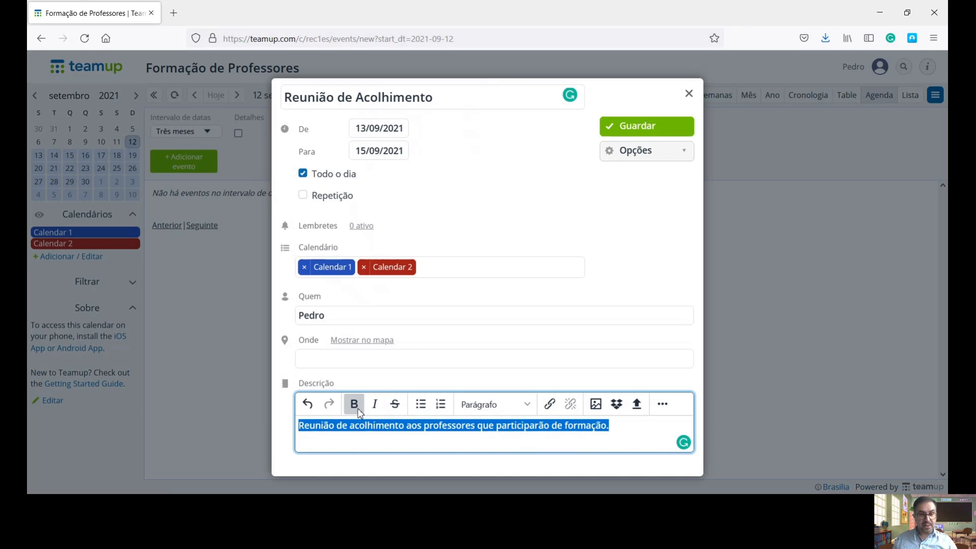
click(356, 406)
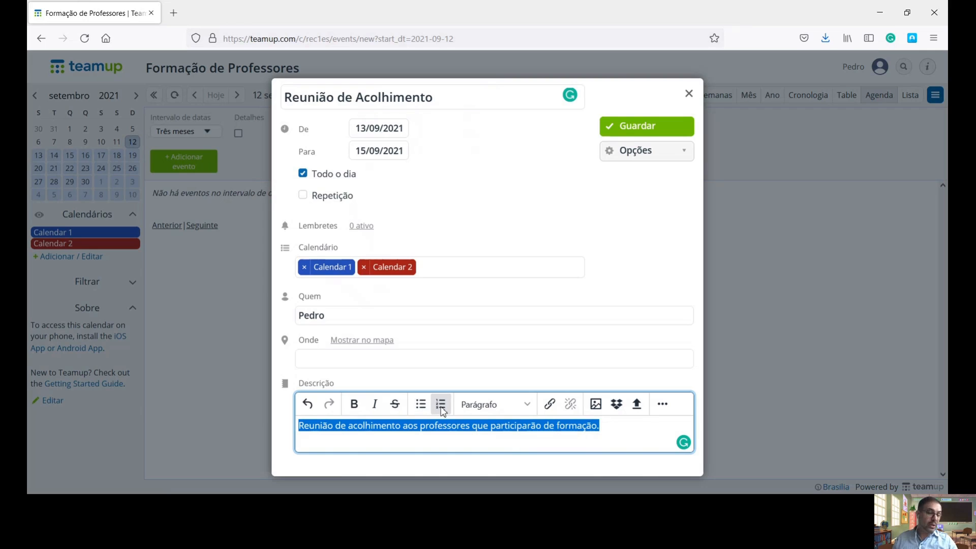
Try the Cabeçalho 1 and Cabeçalho 2 styles on the description sentence and set it back to Parágrafo.
click(525, 407)
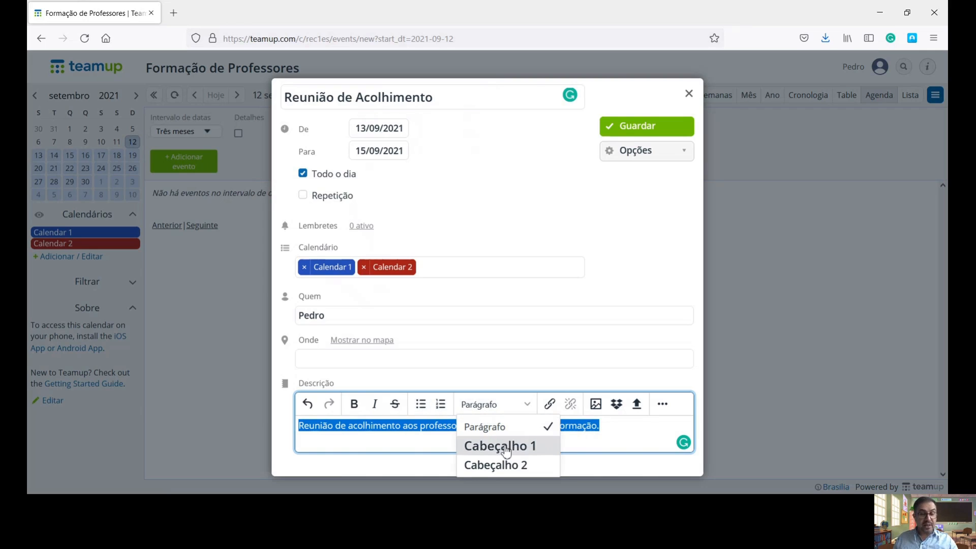
click(500, 445)
click(513, 409)
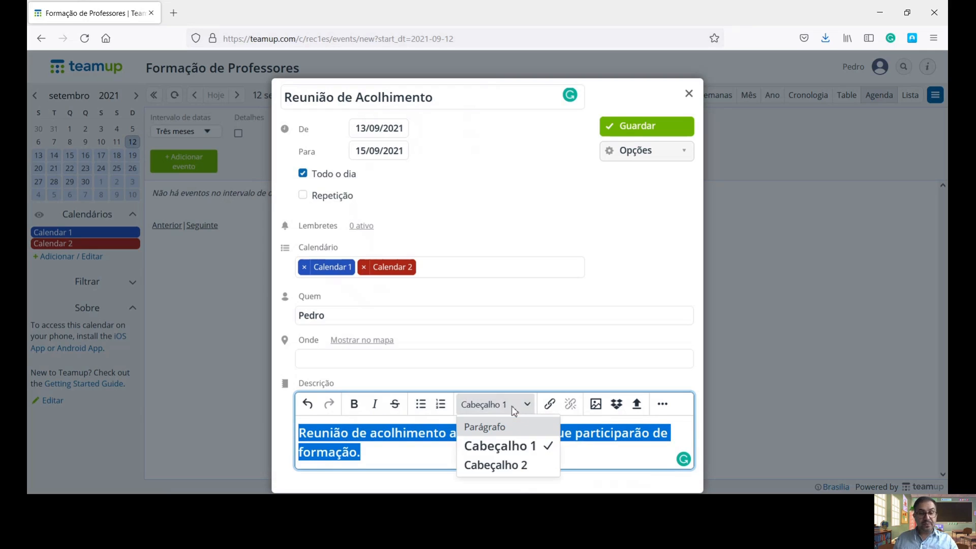
click(498, 465)
click(523, 406)
click(497, 426)
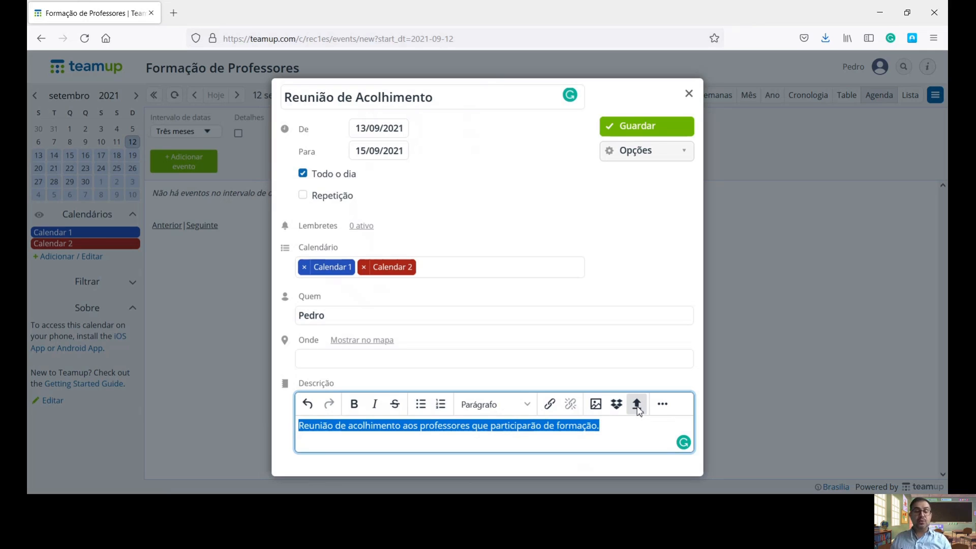
Check the description's additional formatting tools and the event's options, and save the "Reunião de Acolhimento" event.
click(663, 405)
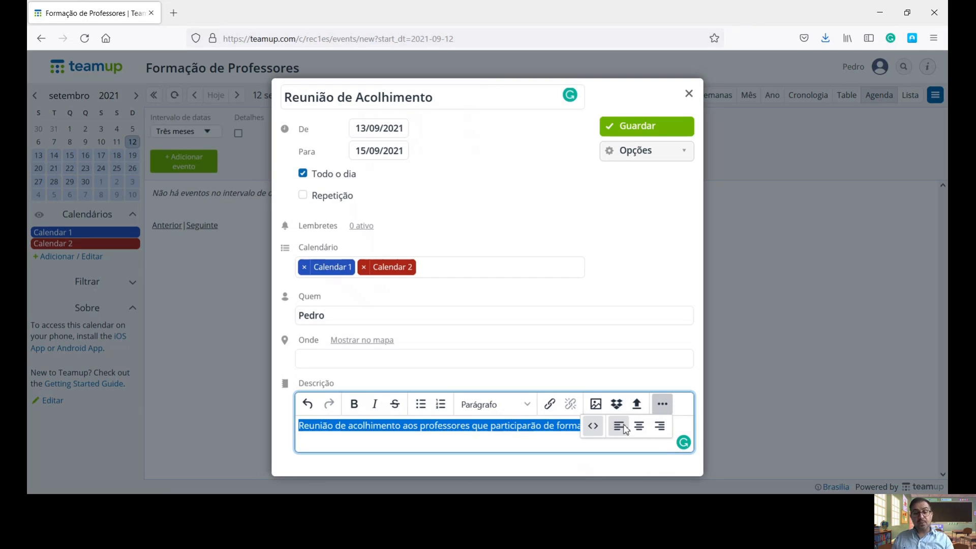
click(657, 397)
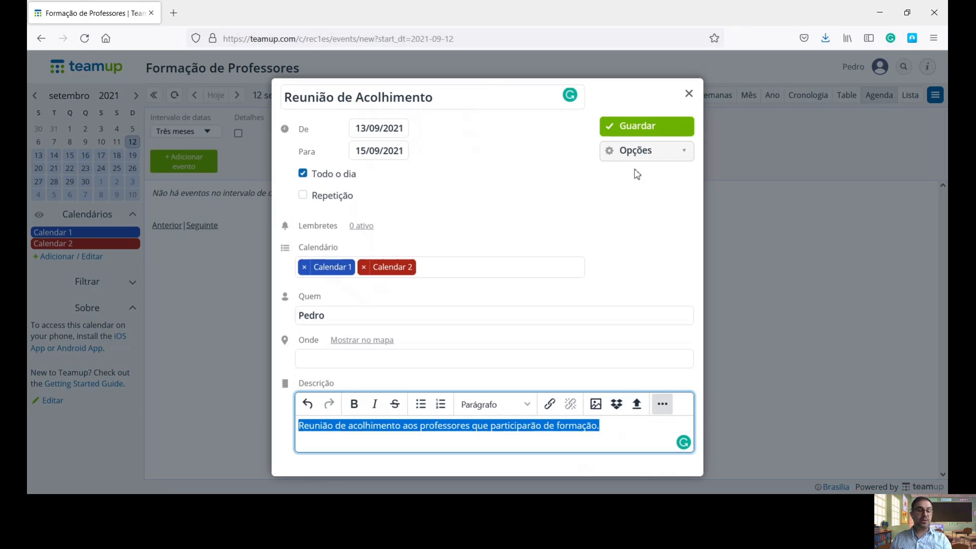
click(669, 156)
click(670, 157)
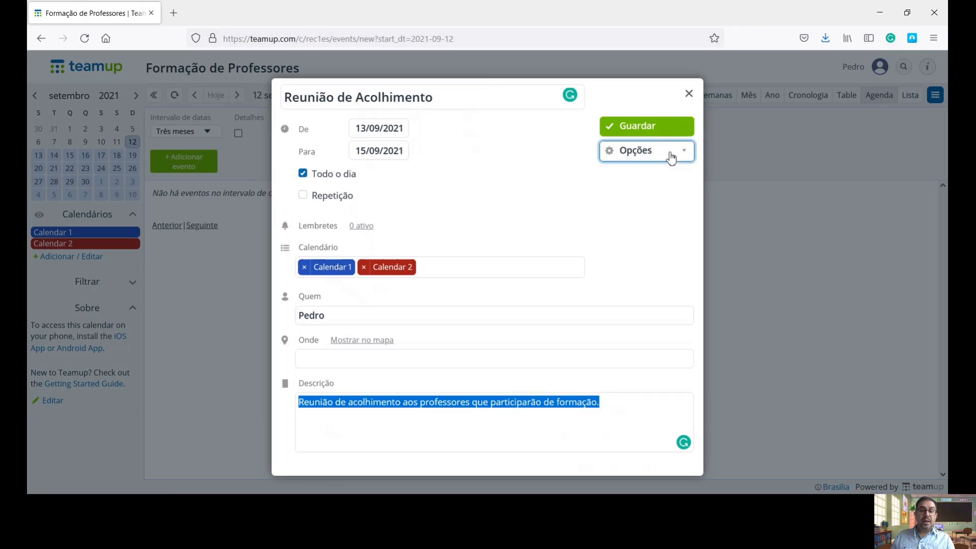
click(669, 131)
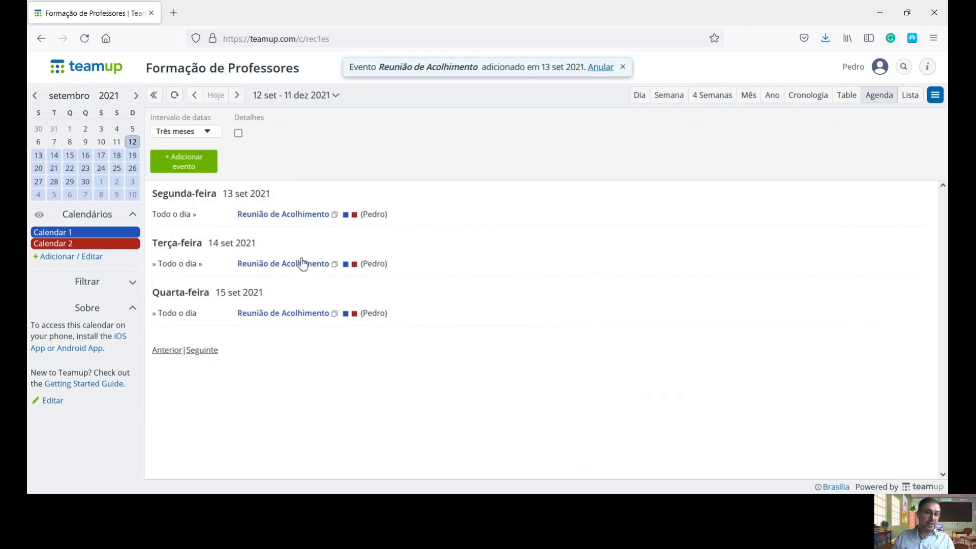
mouse_move(301, 267)
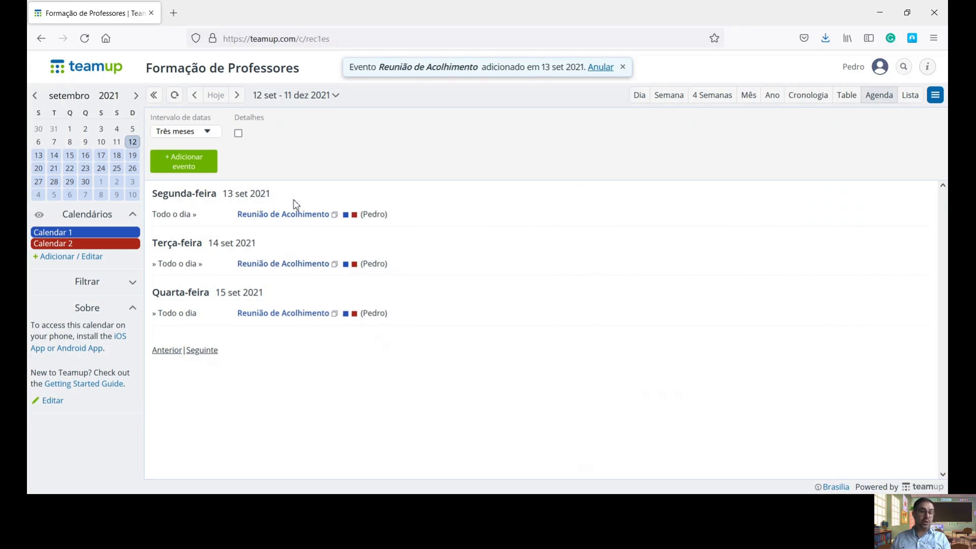
mouse_move(347, 219)
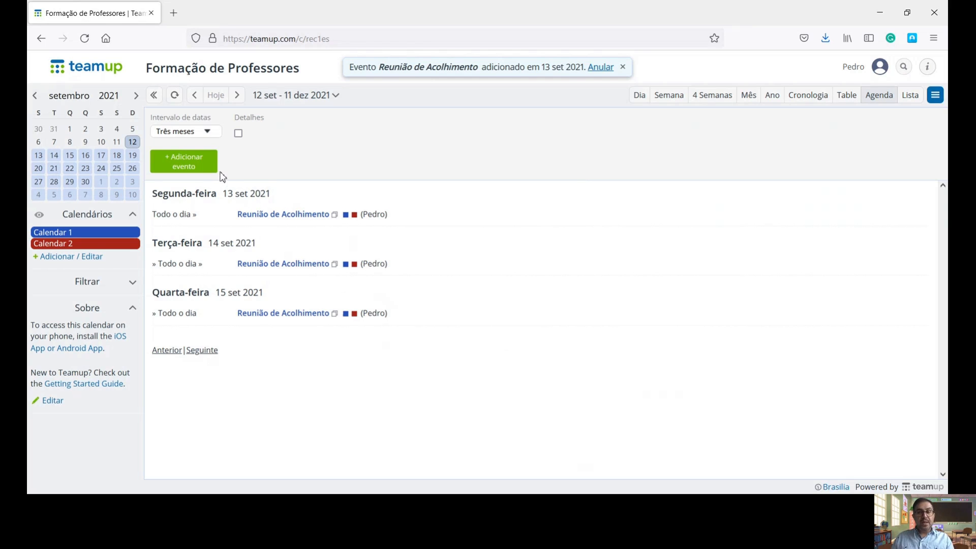
Add a new event to the calendar with the title "Trabalho de Grupo".
click(189, 173)
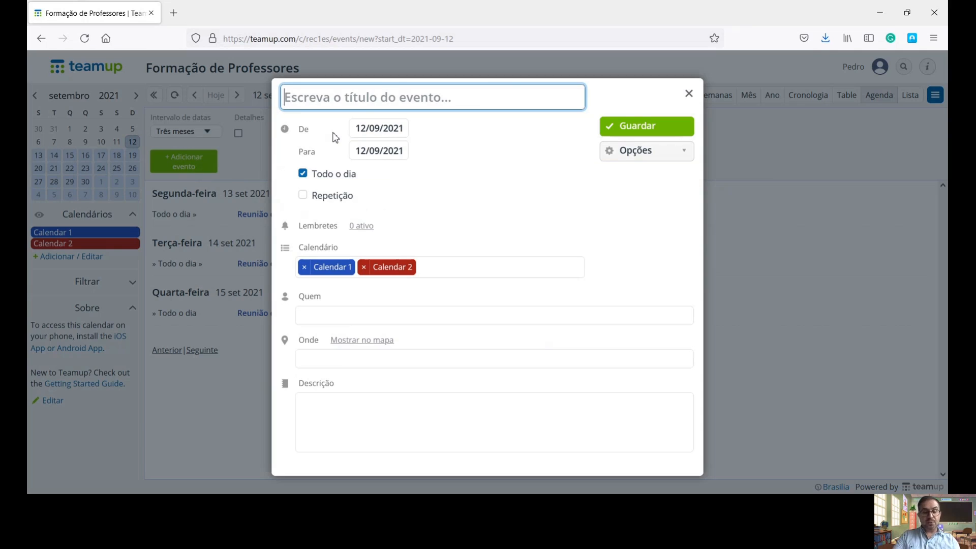
text(Trabalh)
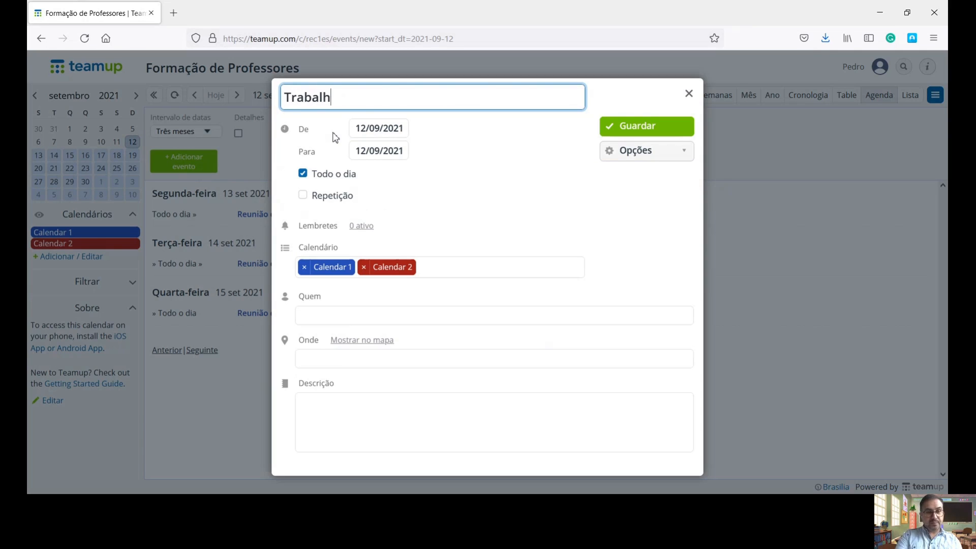
text(o de Grupo)
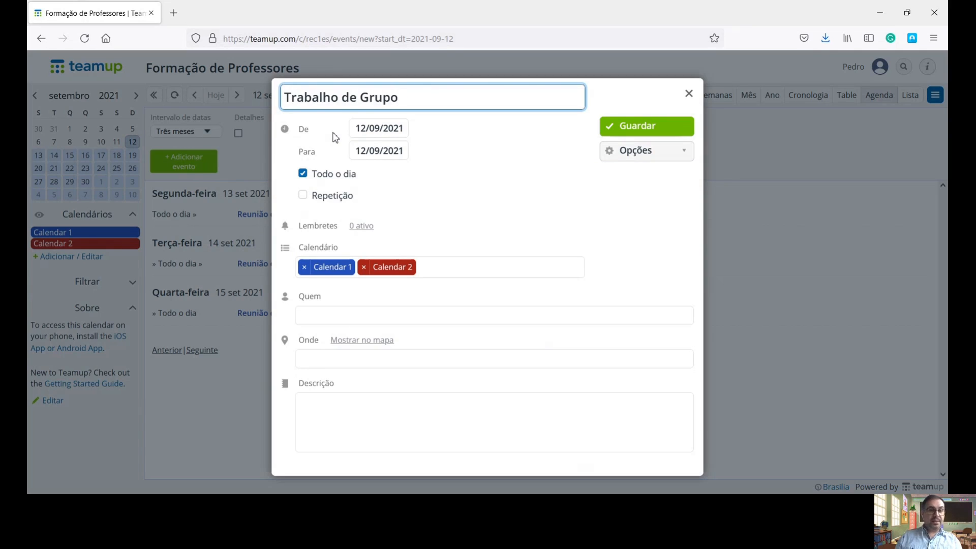
Schedule the event on 16/09/2021 from 10:30 AM to 12:30 PM, with the all-day option turned off.
click(369, 129)
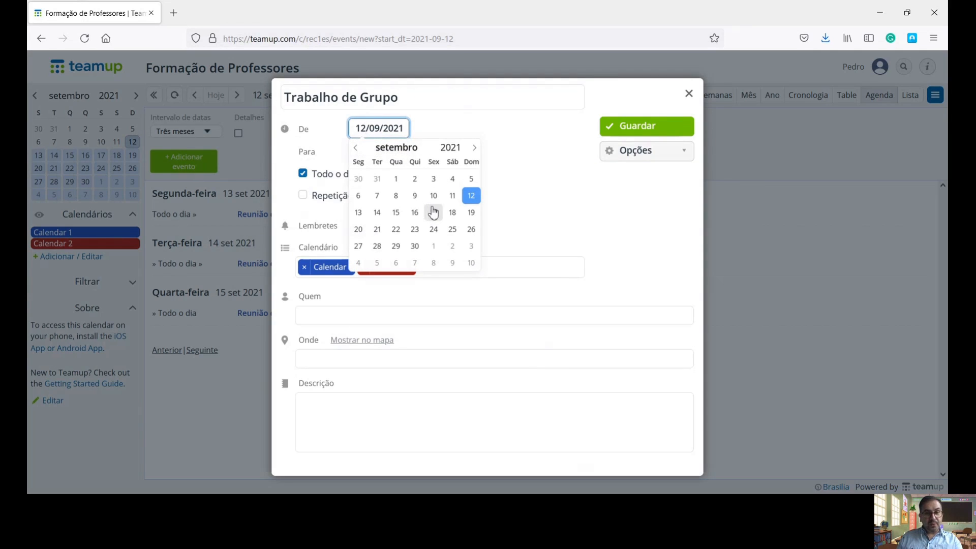
click(415, 213)
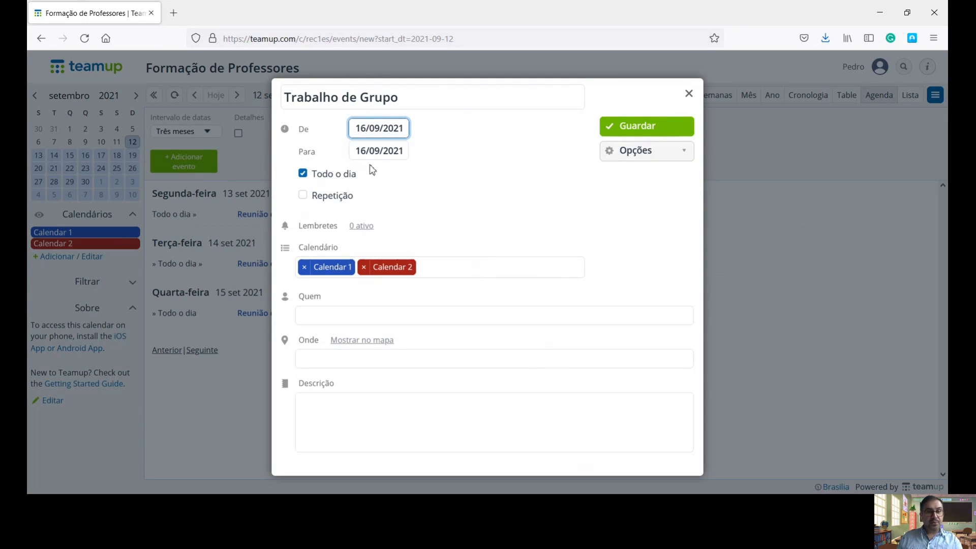
click(303, 174)
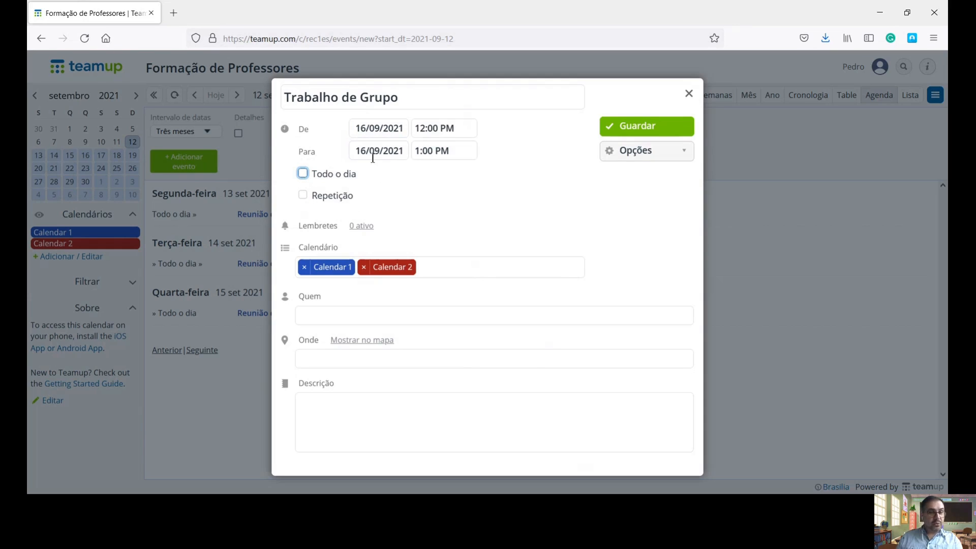
click(430, 131)
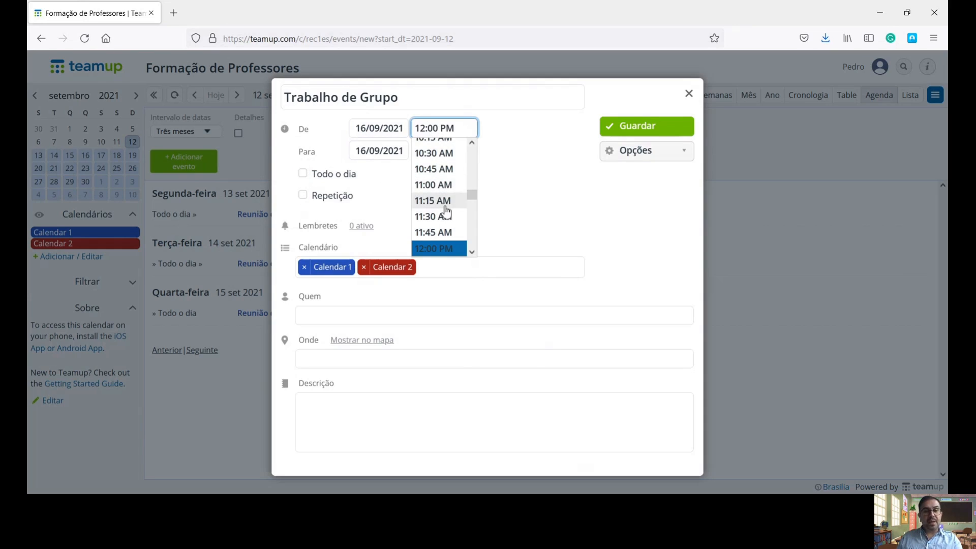
click(440, 159)
click(442, 150)
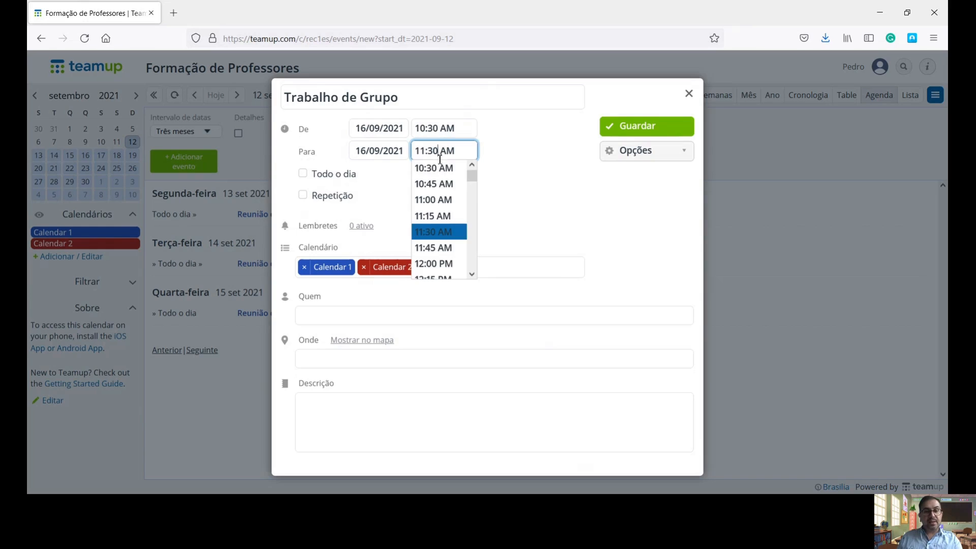
scroll(449, 265, down, 2)
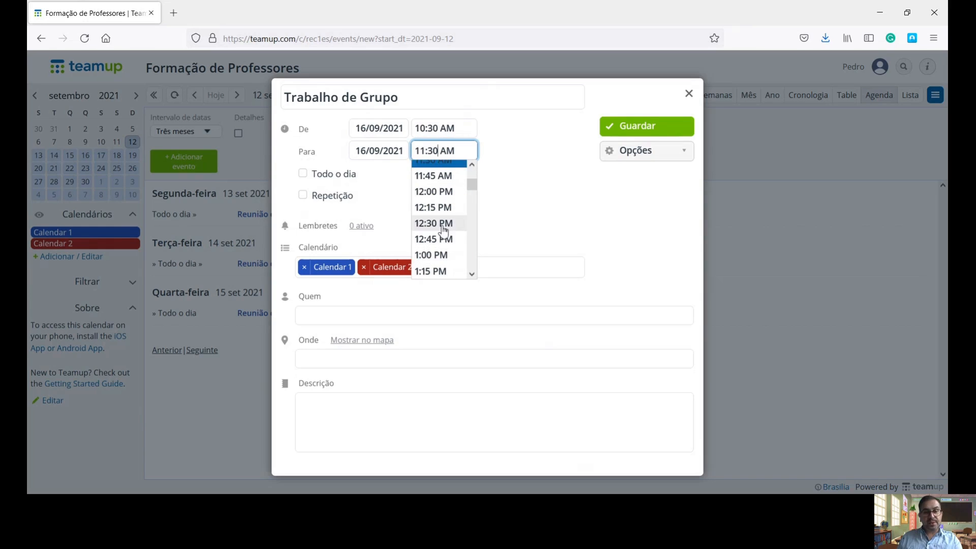
click(446, 222)
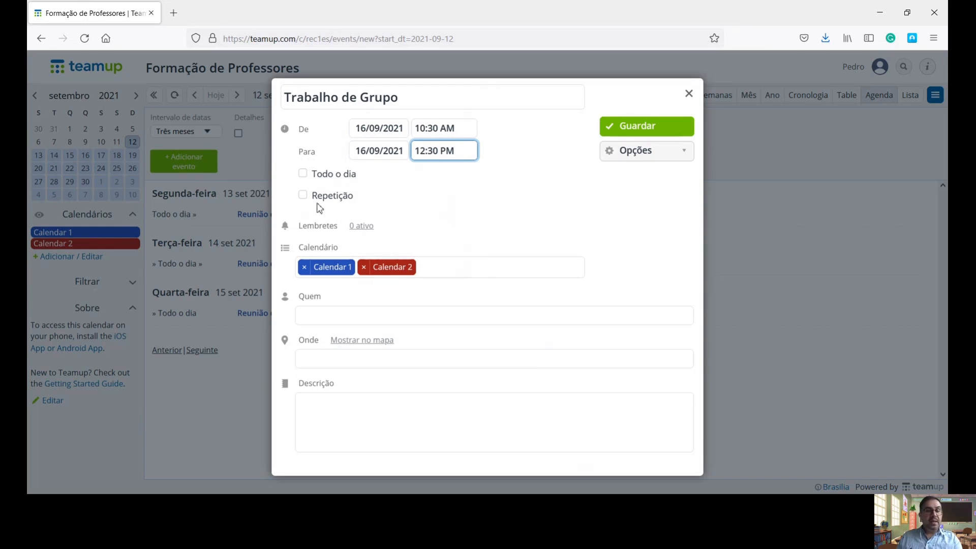
Make the event repeat weekly, every 3 weeks on Thursday (Qui), ending by the "por" option after 3 times.
click(302, 196)
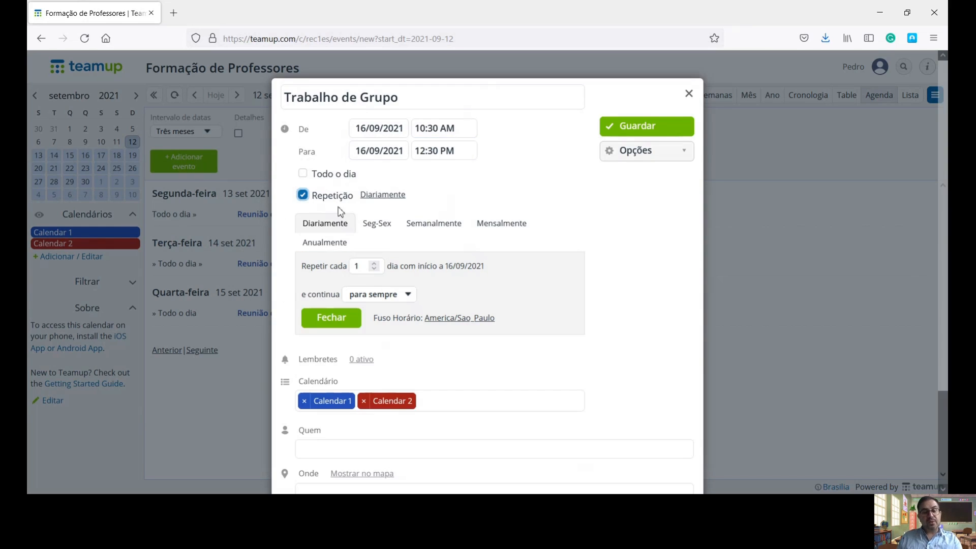
click(433, 226)
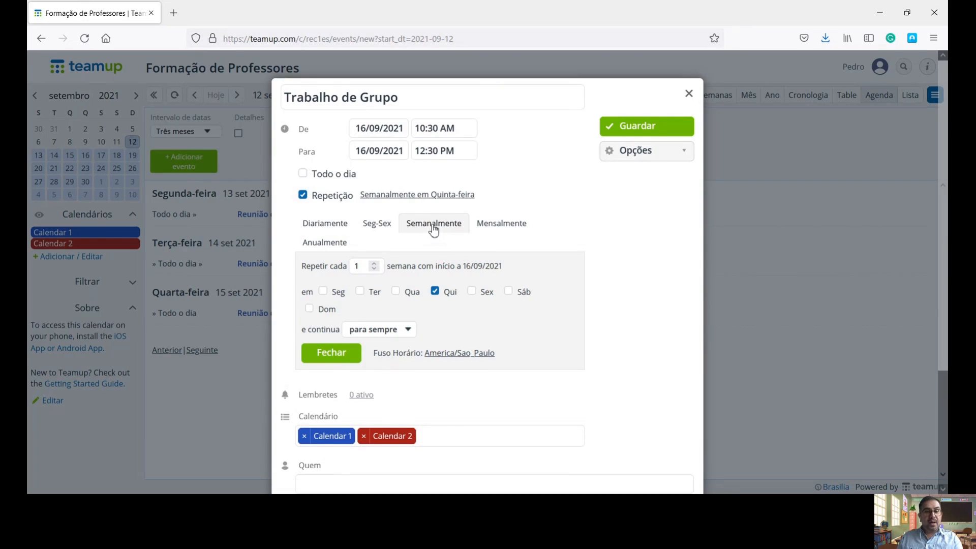
click(374, 263)
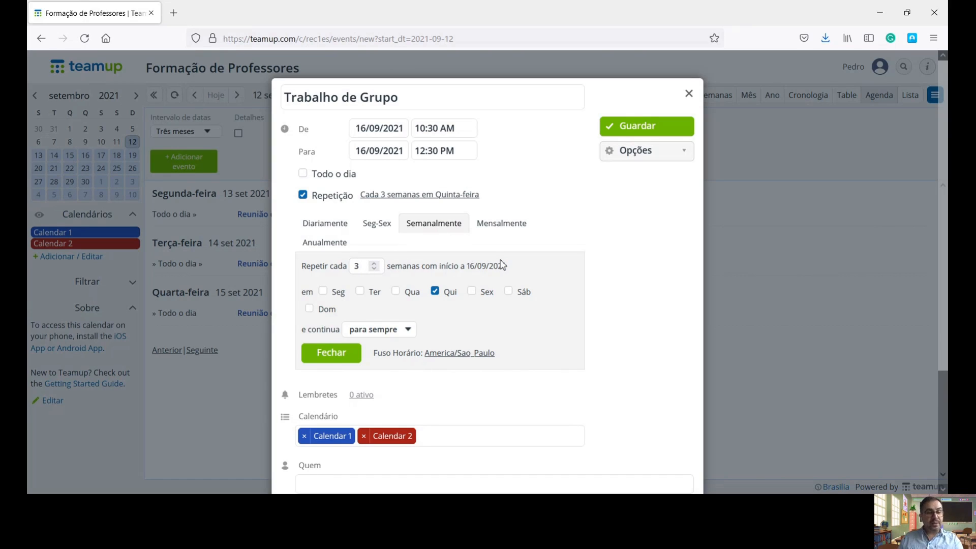
scroll(501, 265, down, 5)
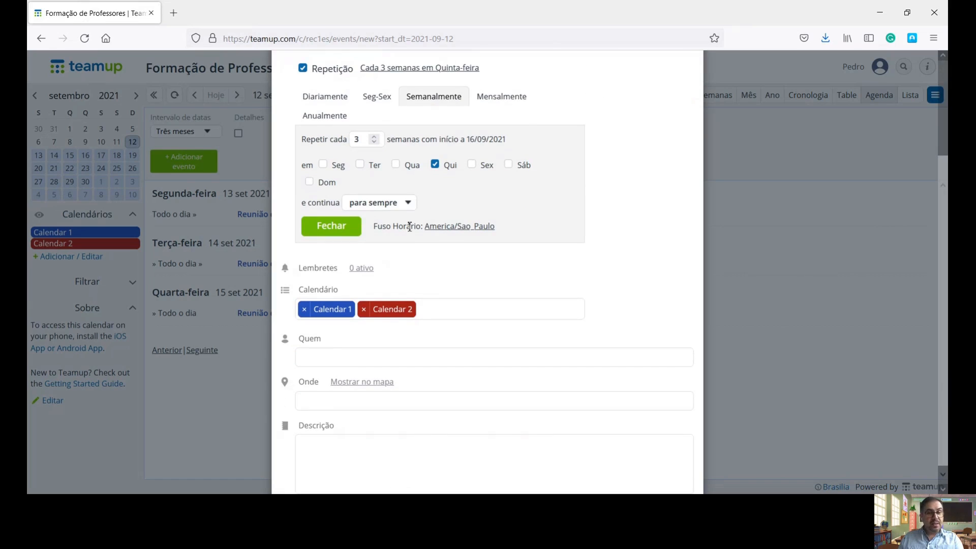
click(408, 202)
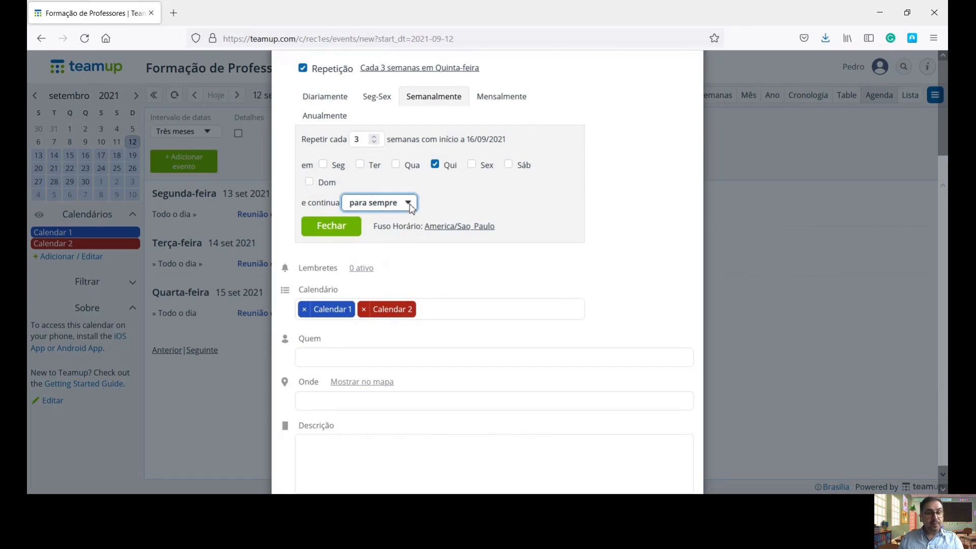
click(372, 239)
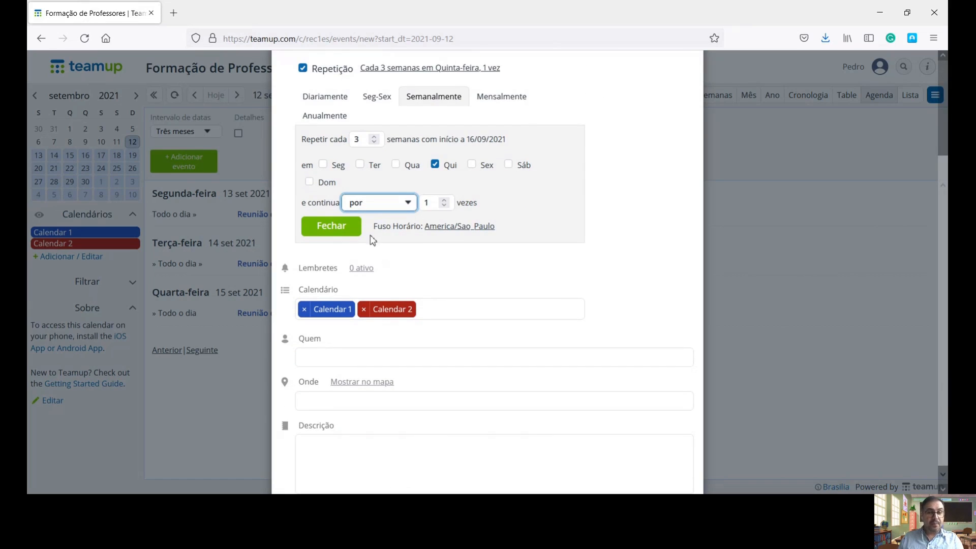
click(444, 201)
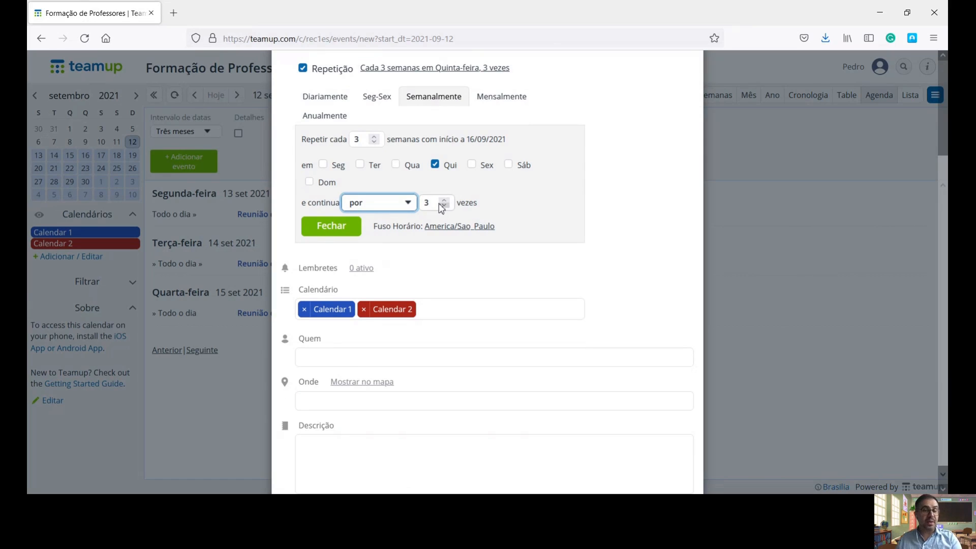
click(331, 228)
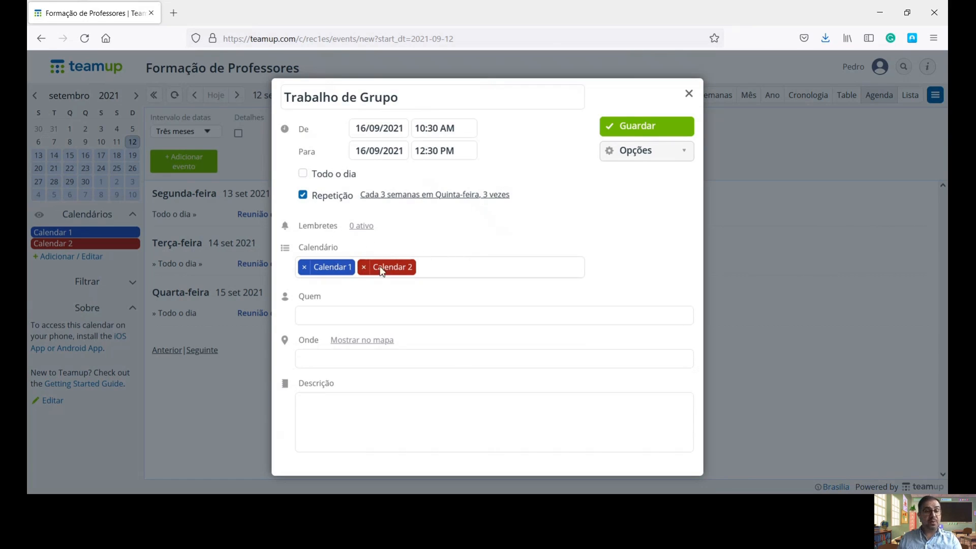
Remove Calendar 2 from the event and enter the responsible person's first name in the Quem field.
click(364, 268)
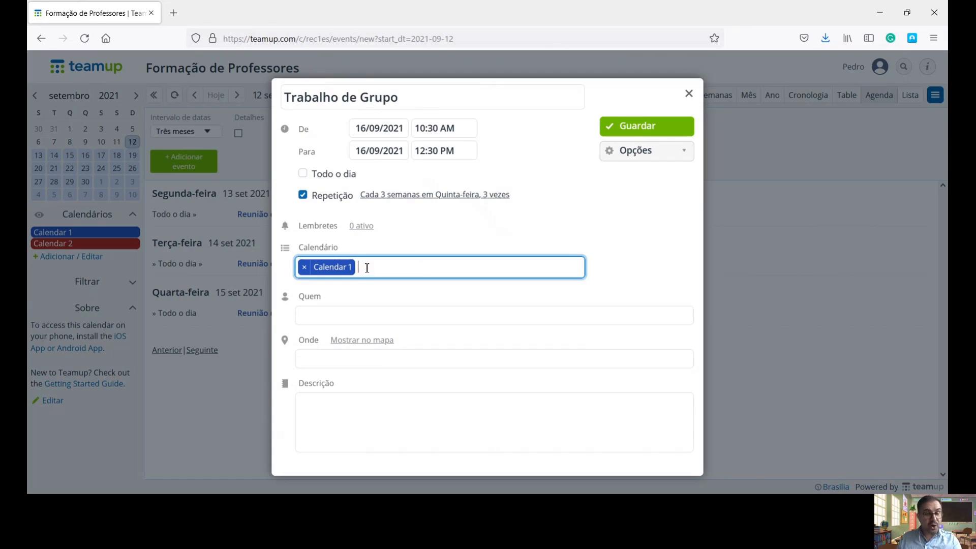
click(336, 315)
text(P)
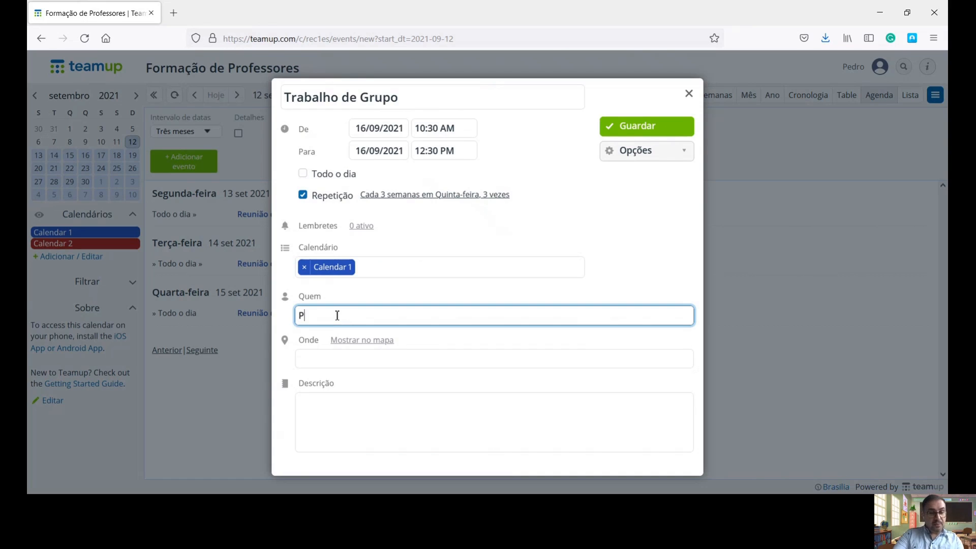
text(edro)
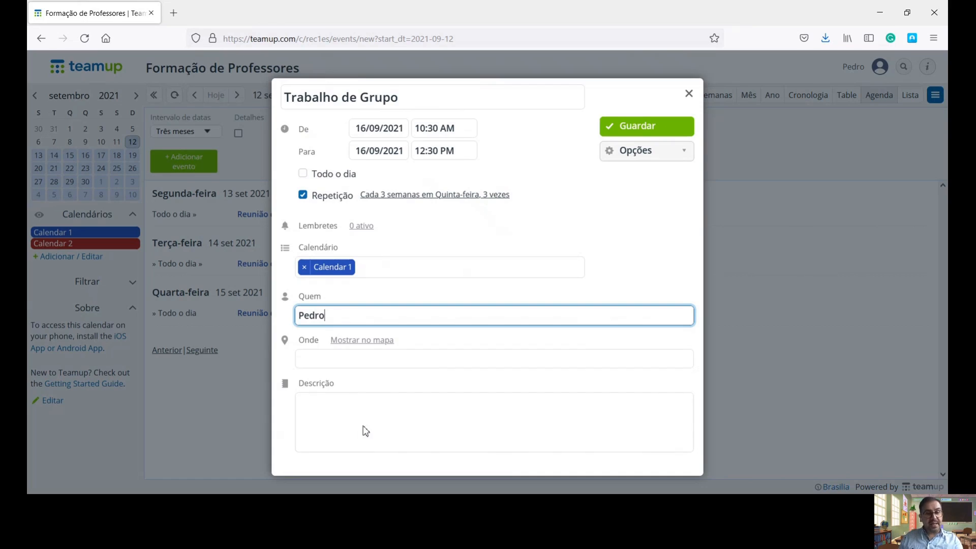
Describe the event as "Tarefas a realizar em cada semana e em cada grupo." and save it to the calendar.
click(353, 426)
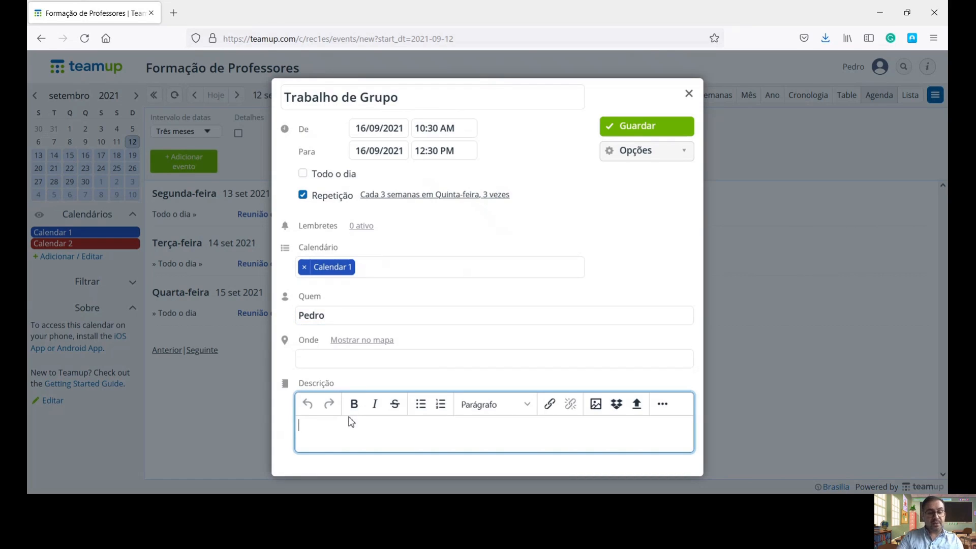
text(Tarefas a r)
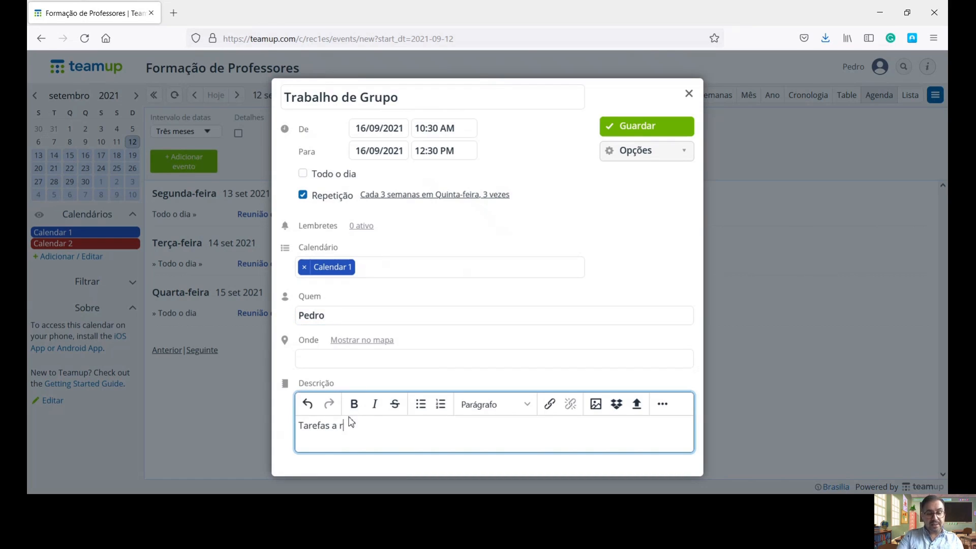
text(ealizar em ca)
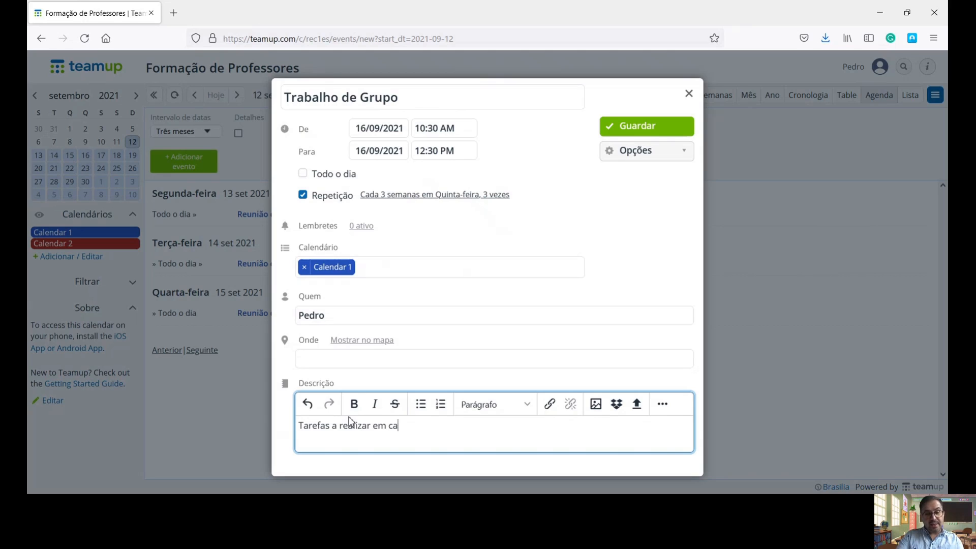
text(da semana e em )
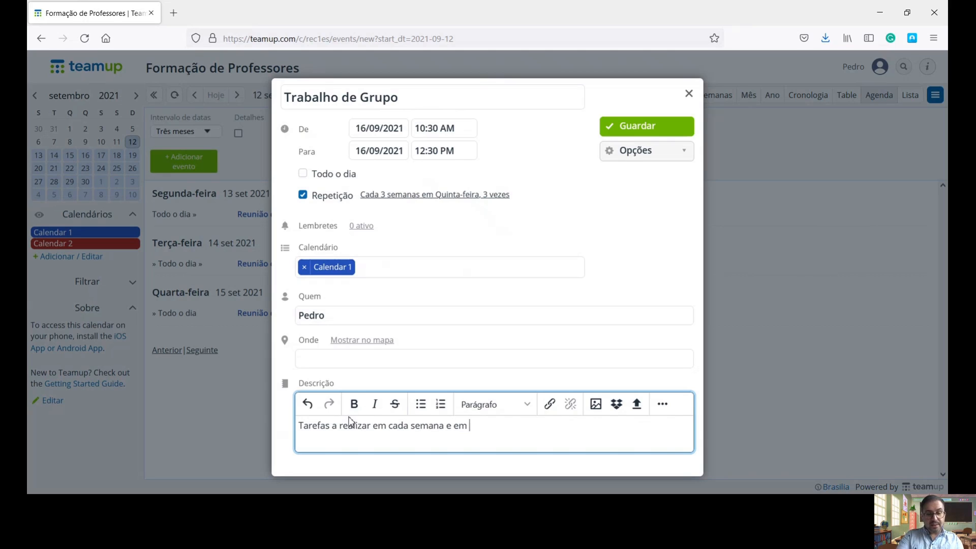
text(cada grupo.)
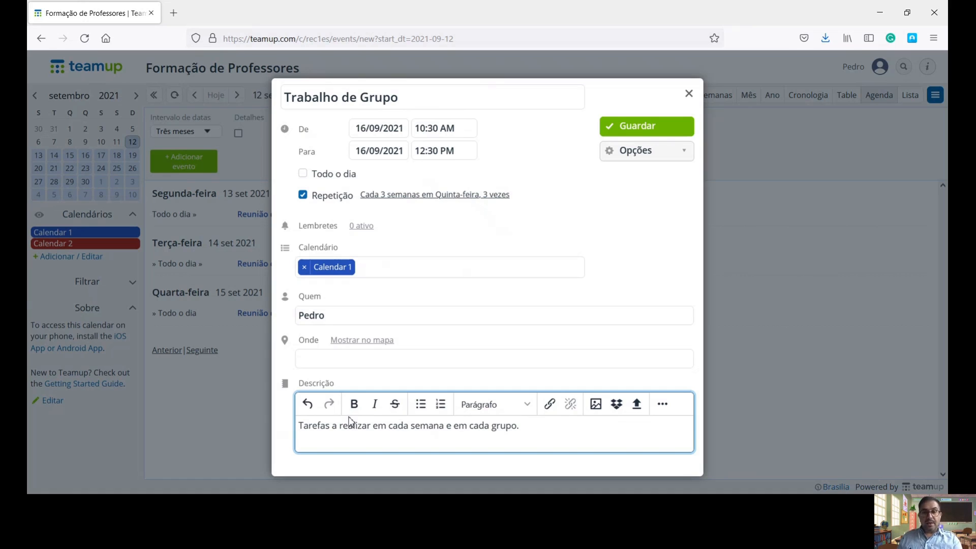
click(633, 127)
scroll(652, 216, down, 2)
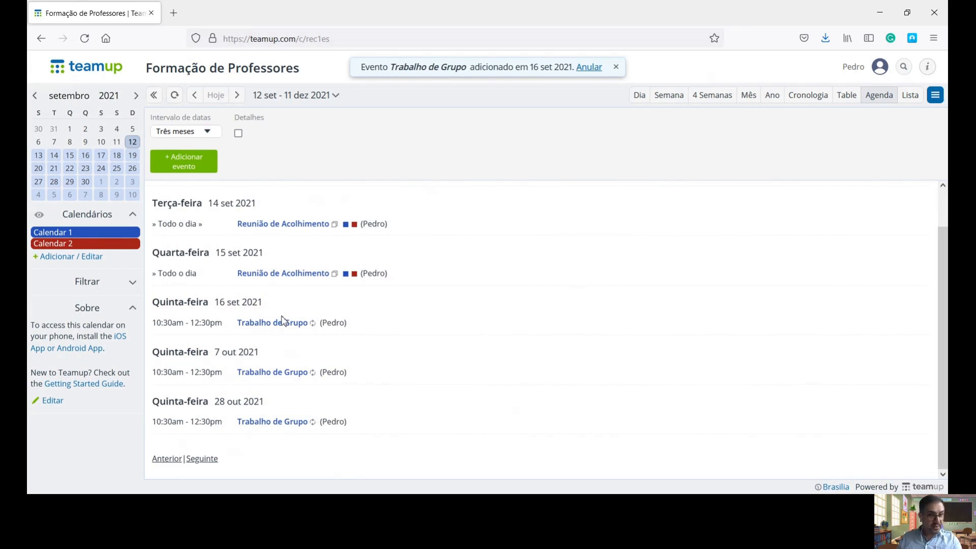
mouse_move(264, 428)
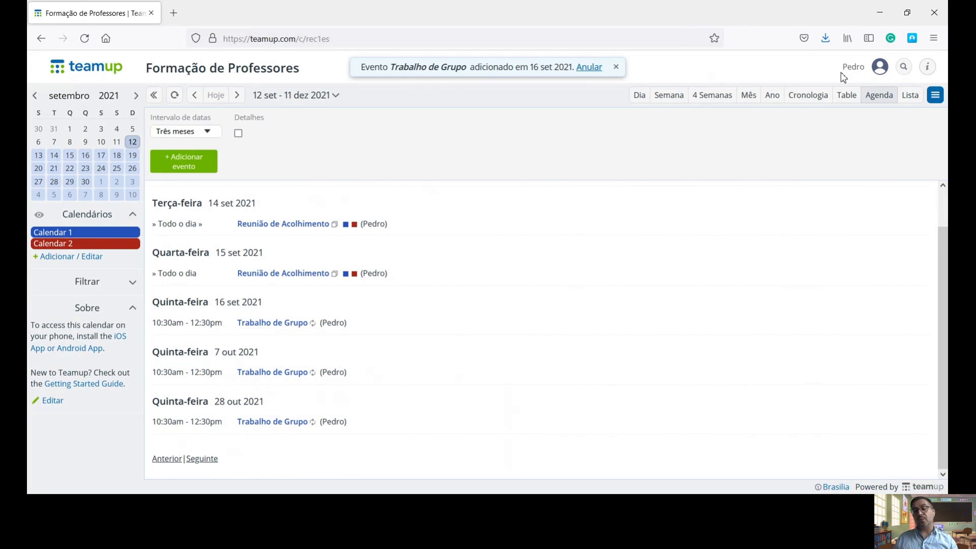
Examine the events day by day in the Dia view, advancing from 12 to 16 September 2021.
click(641, 97)
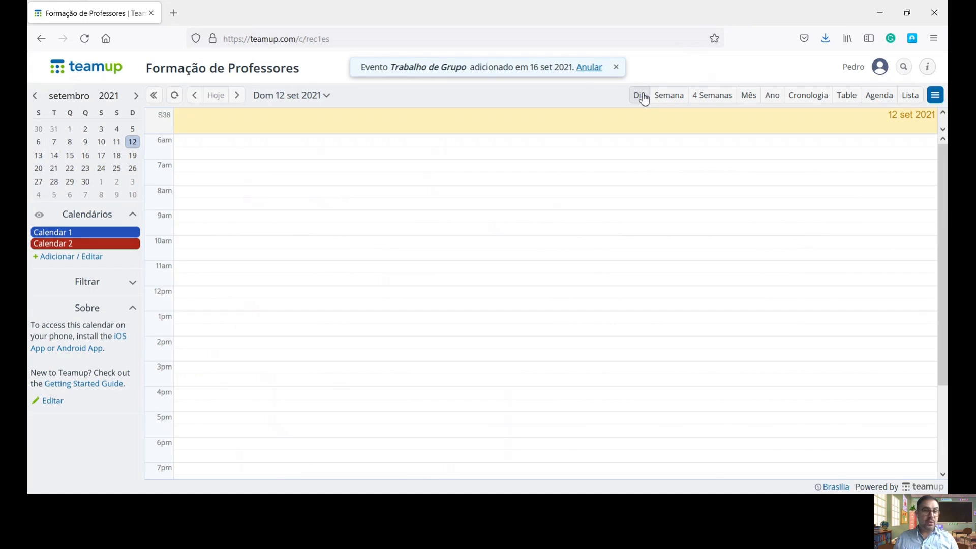
click(238, 97)
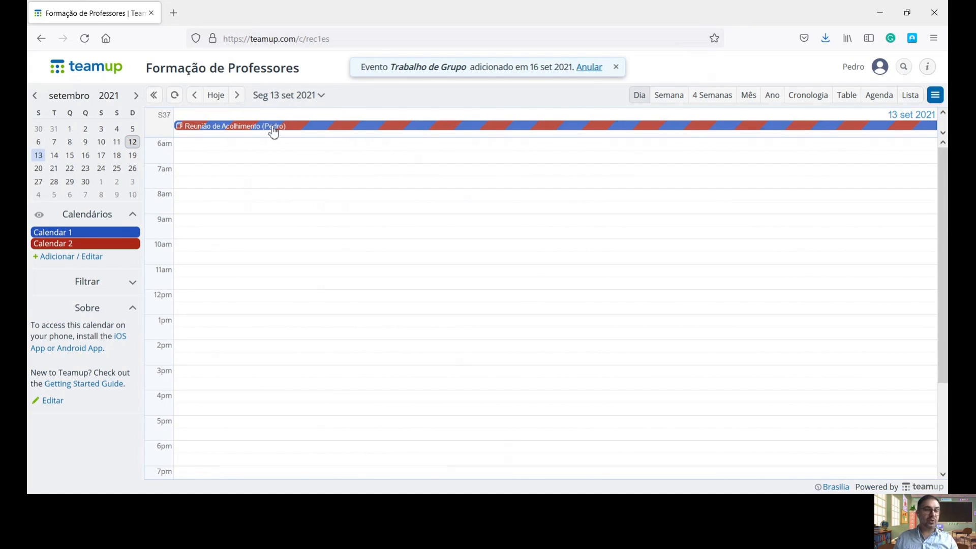
click(238, 96)
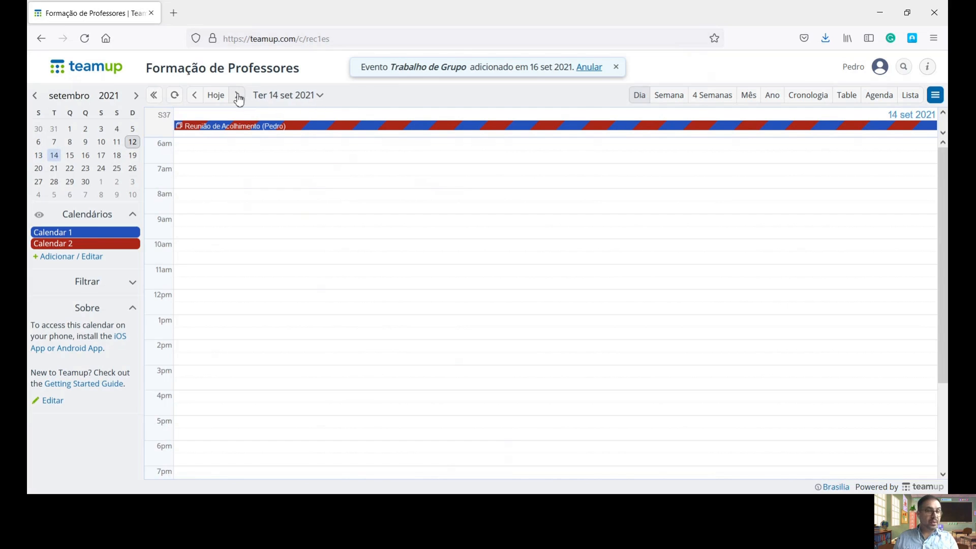
click(237, 96)
click(238, 96)
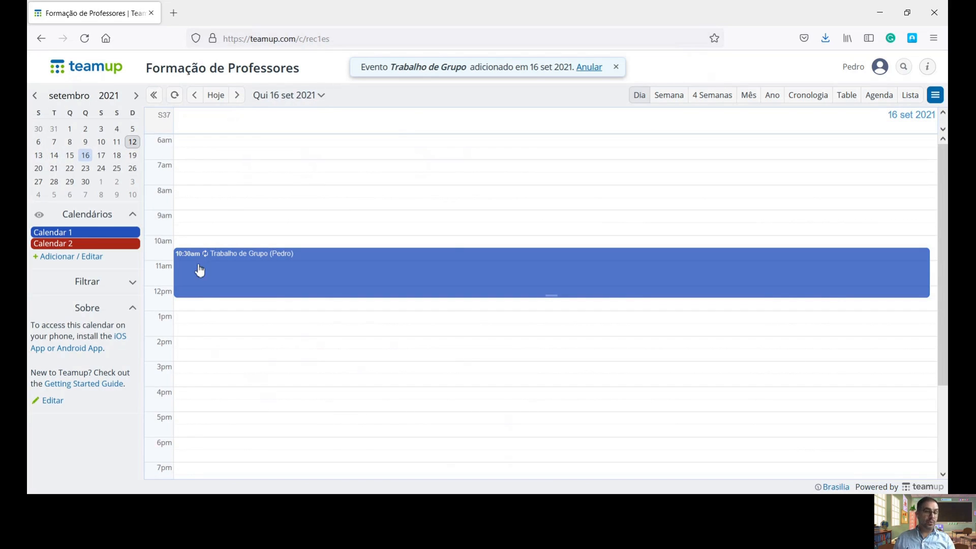
mouse_move(206, 259)
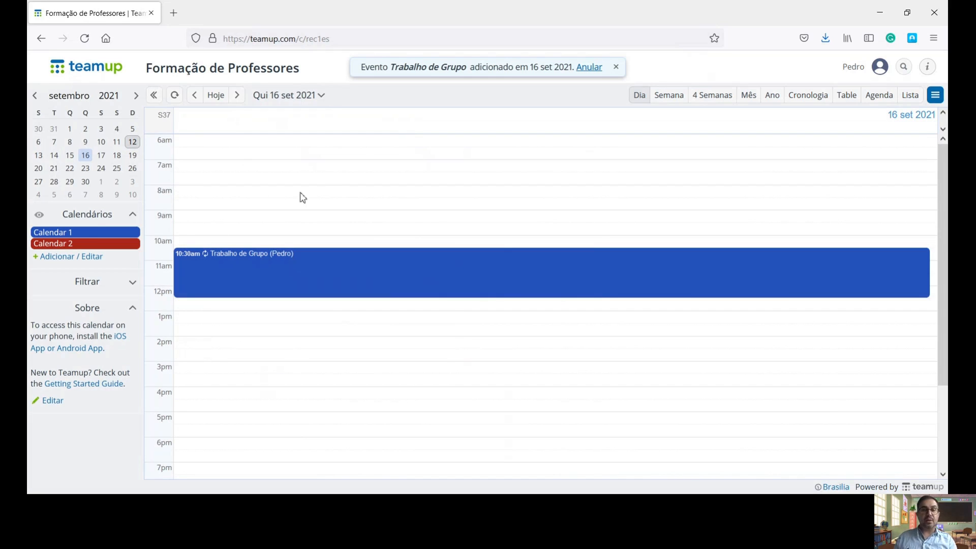
Examine the events in the Semana view, checking the following week and returning to 13–19 September 2021.
click(667, 100)
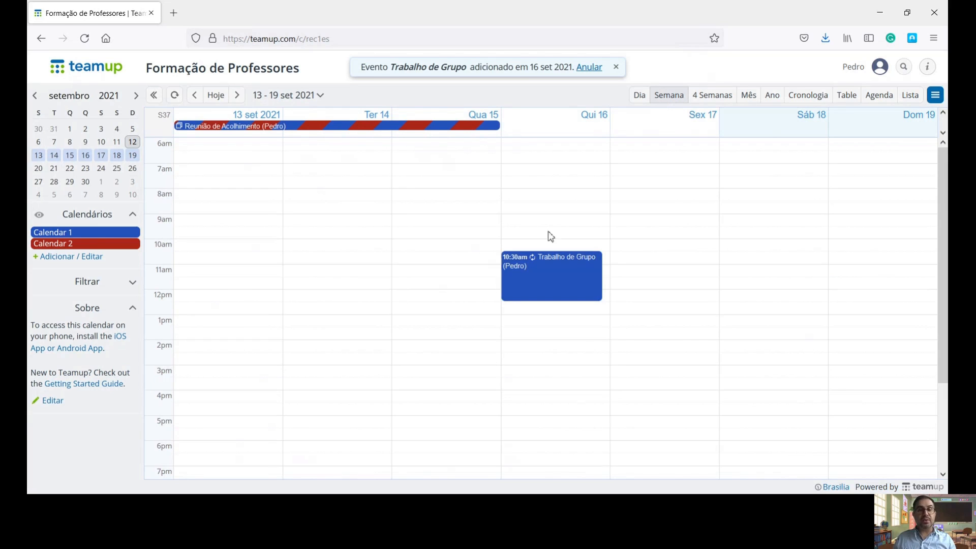
click(244, 96)
scroll(533, 227, down, 3)
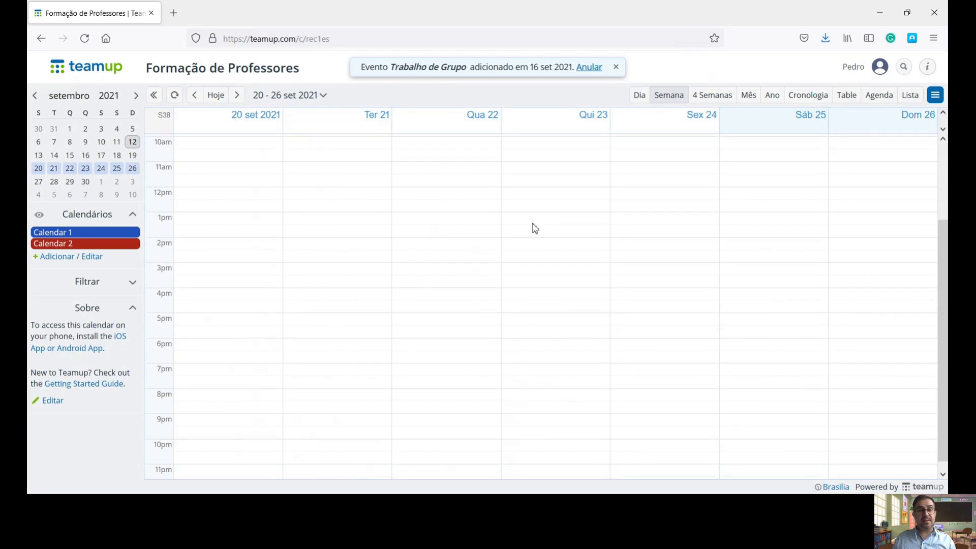
scroll(508, 201, up, 3)
click(194, 95)
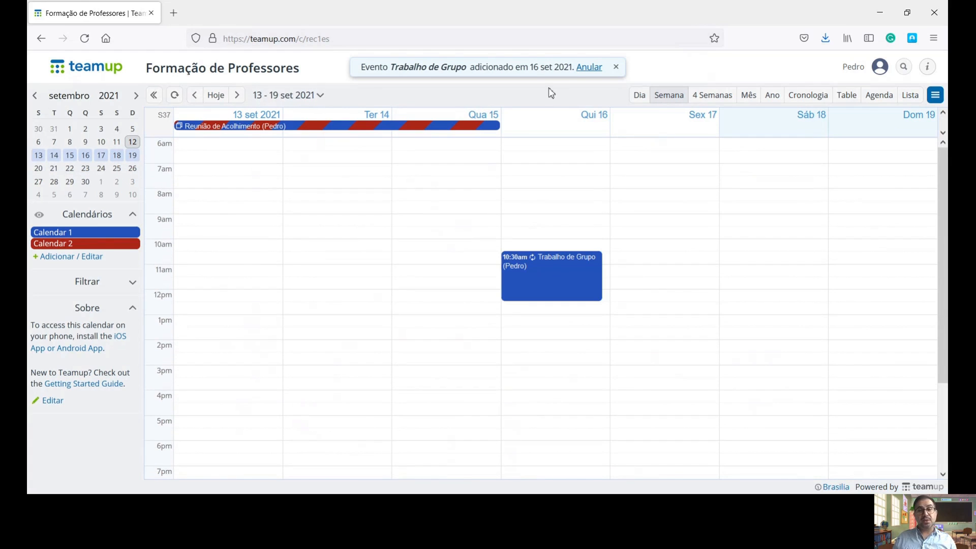
Compare how the events are presented in the Mês, Ano, Cronologia, Table, Agenda and Lista views.
click(747, 96)
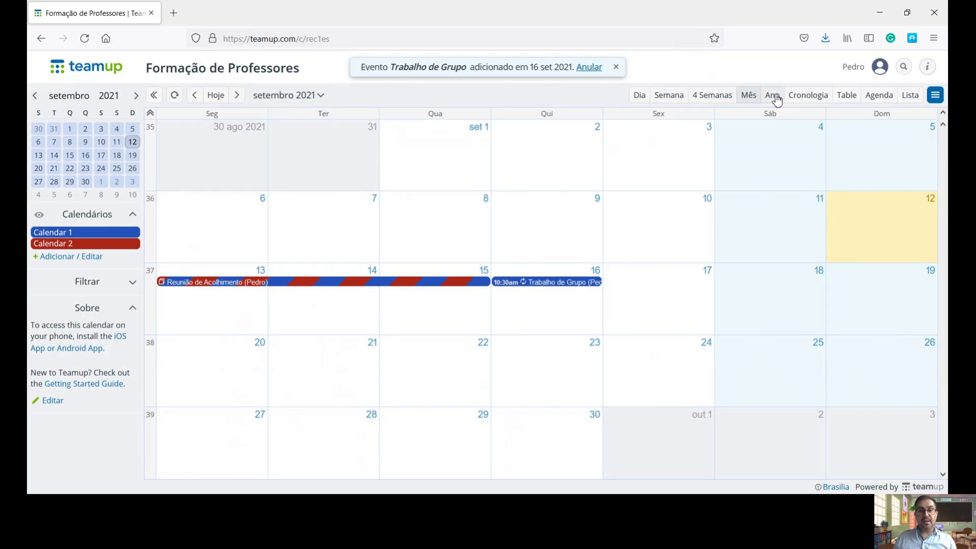
click(776, 100)
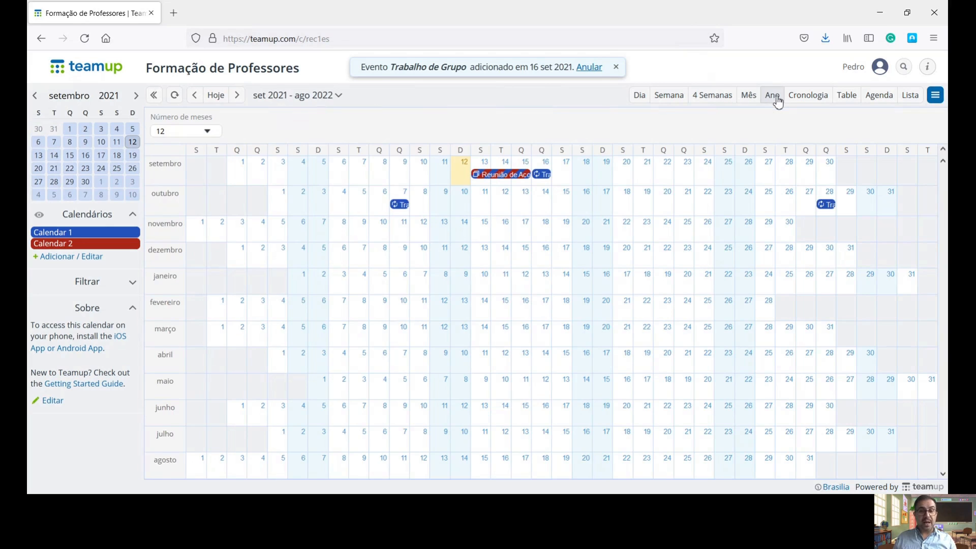
click(821, 102)
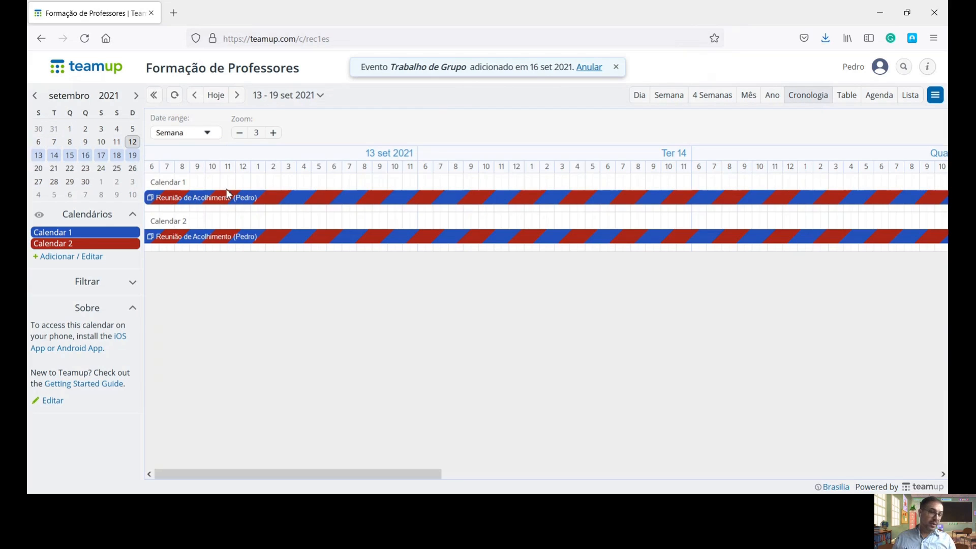
mouse_move(206, 239)
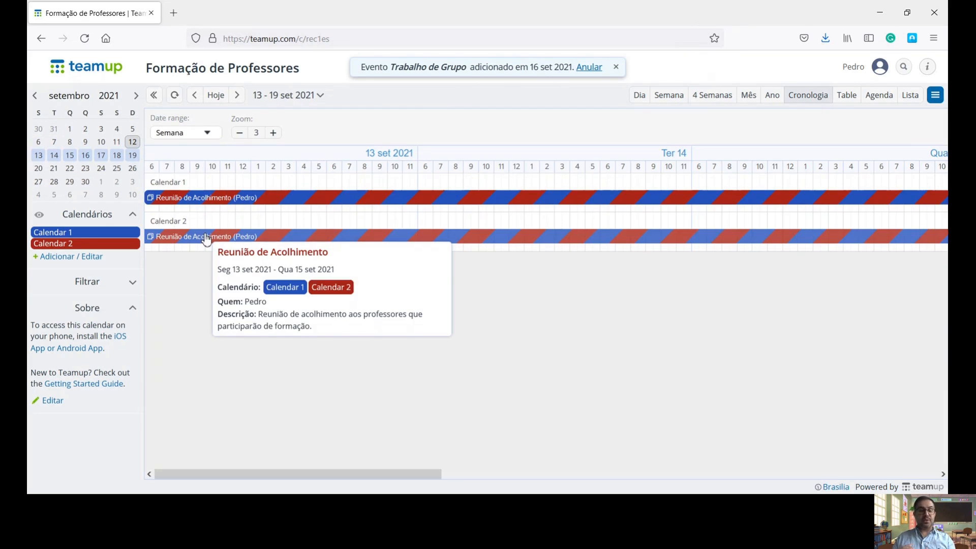
click(846, 97)
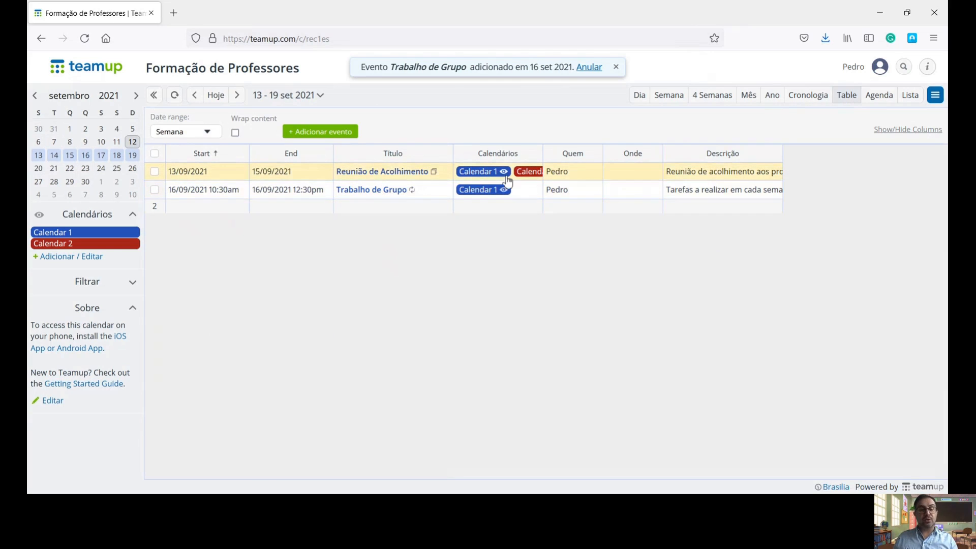
click(889, 101)
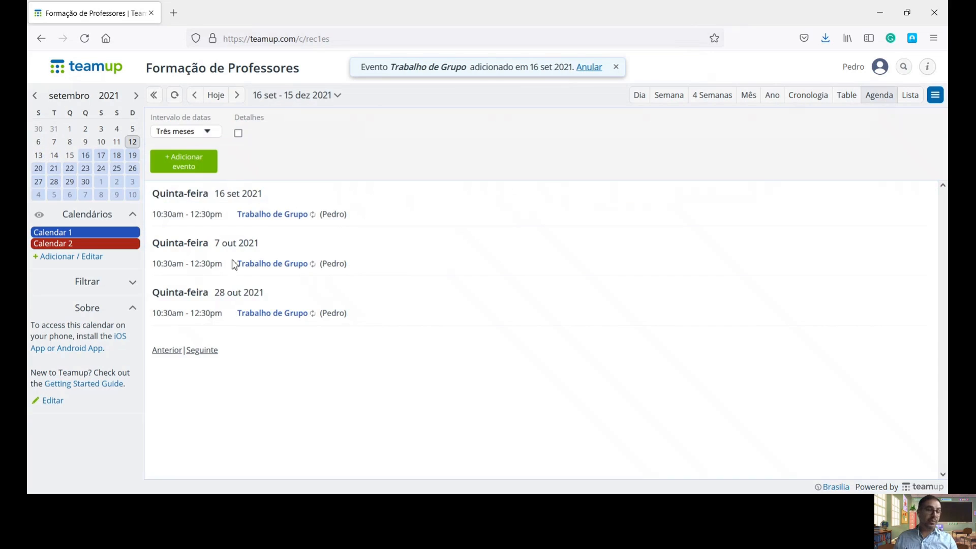
click(910, 101)
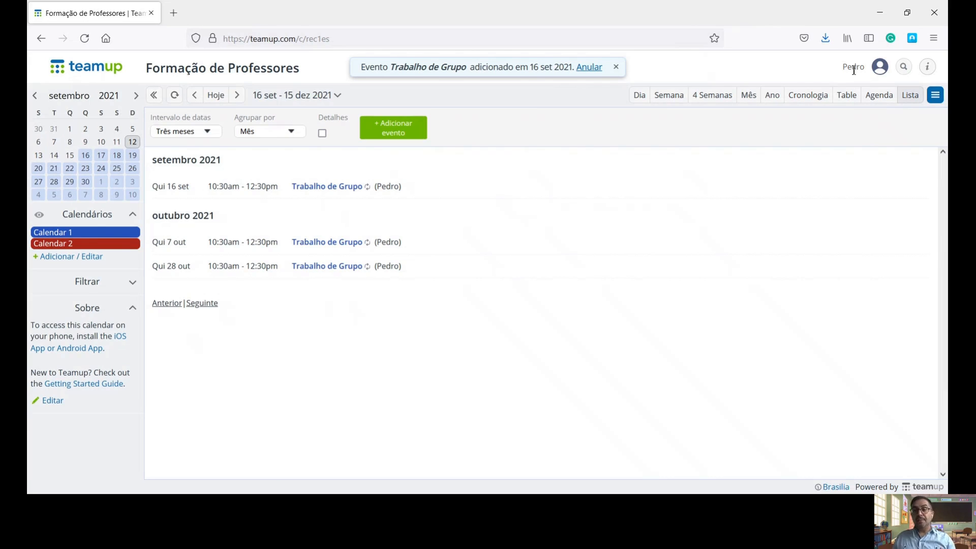
click(938, 96)
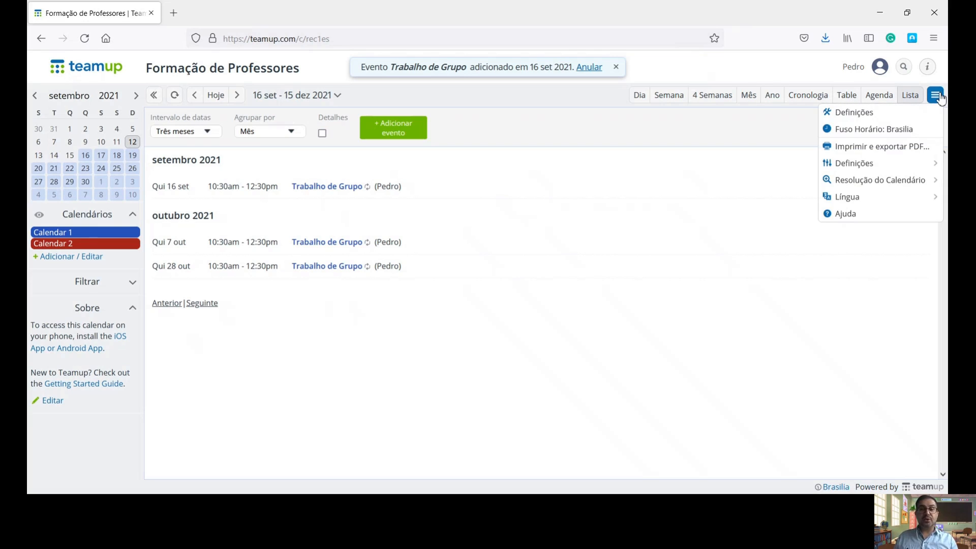
Review the events in the Dia and Semana views, ending with the calendar in the 4 Semanas view.
click(639, 98)
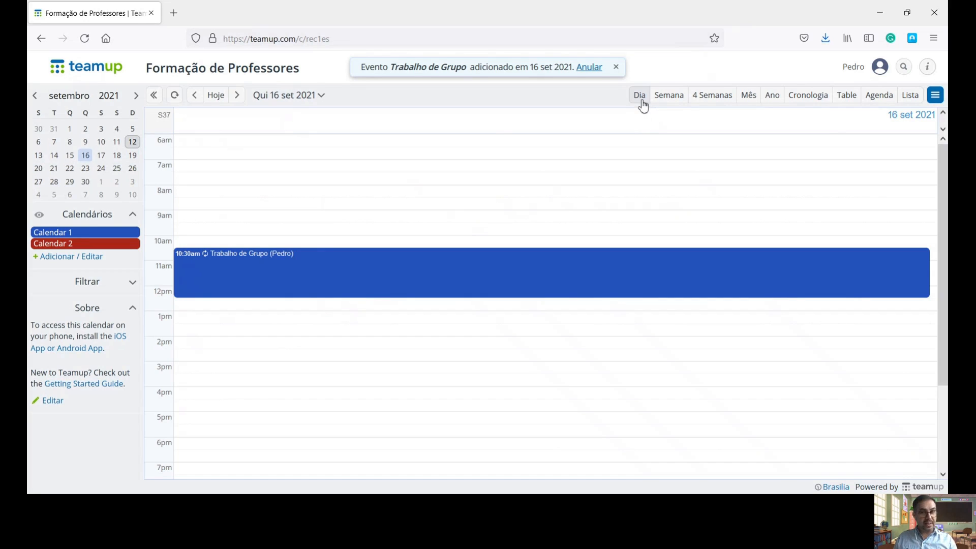
click(669, 98)
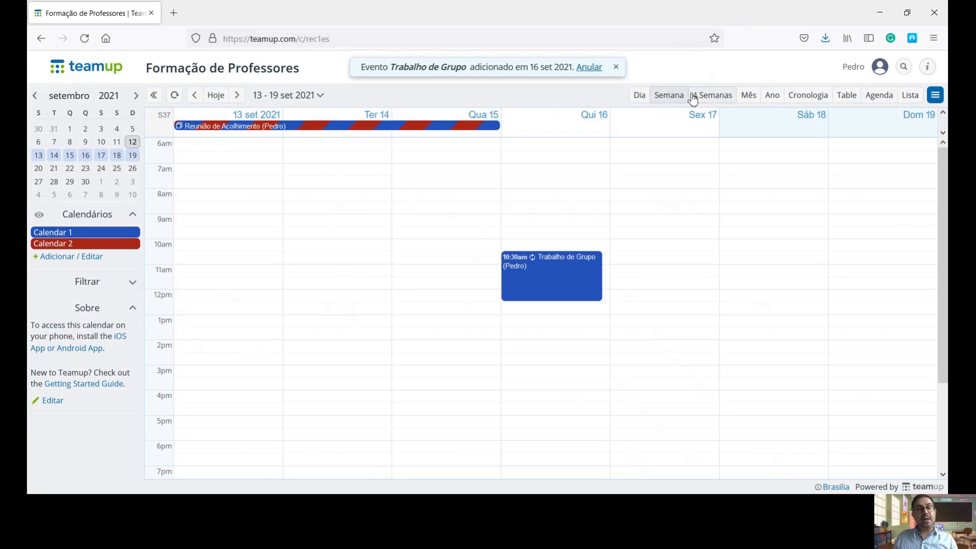
click(710, 98)
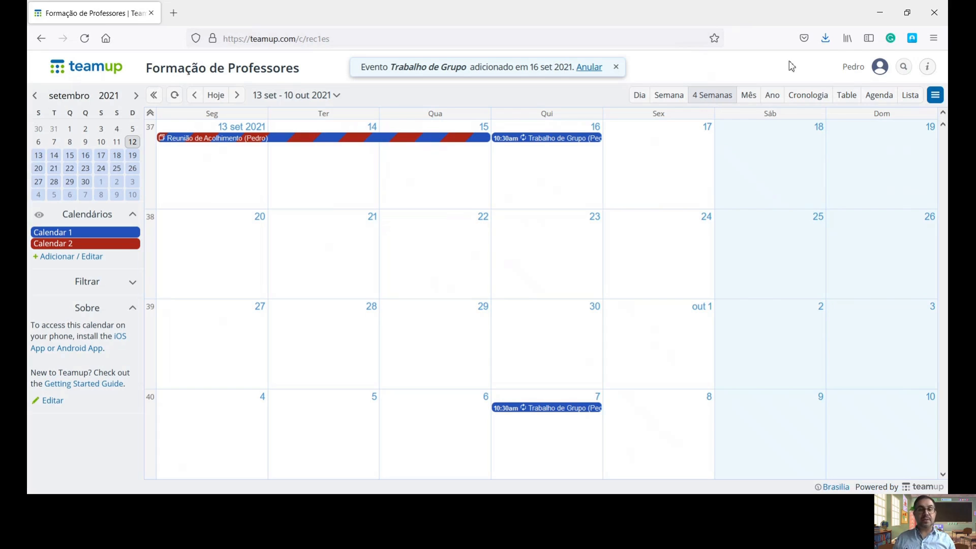
Start a print and PDF export of the calendar with Horizontal orientation, A4 format and Eco Mode colour.
click(937, 97)
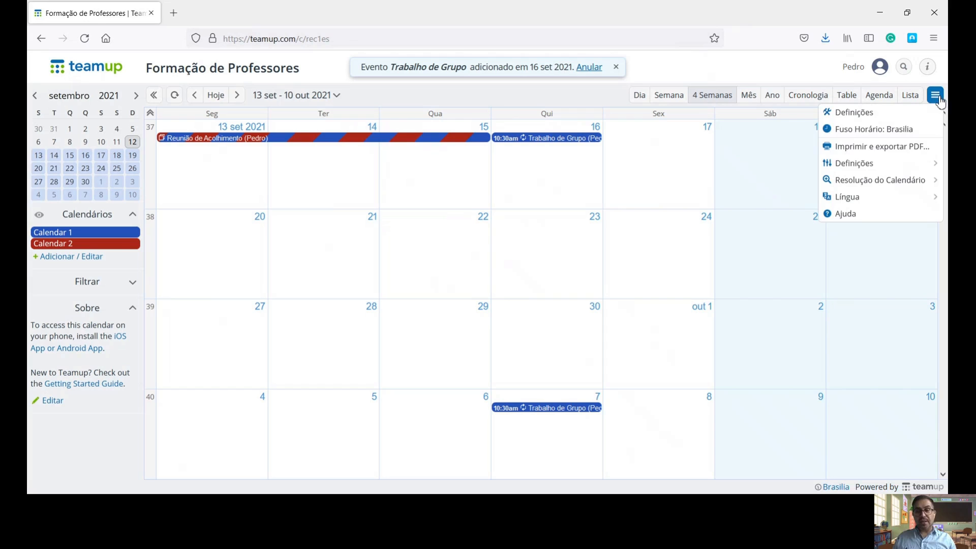
click(888, 149)
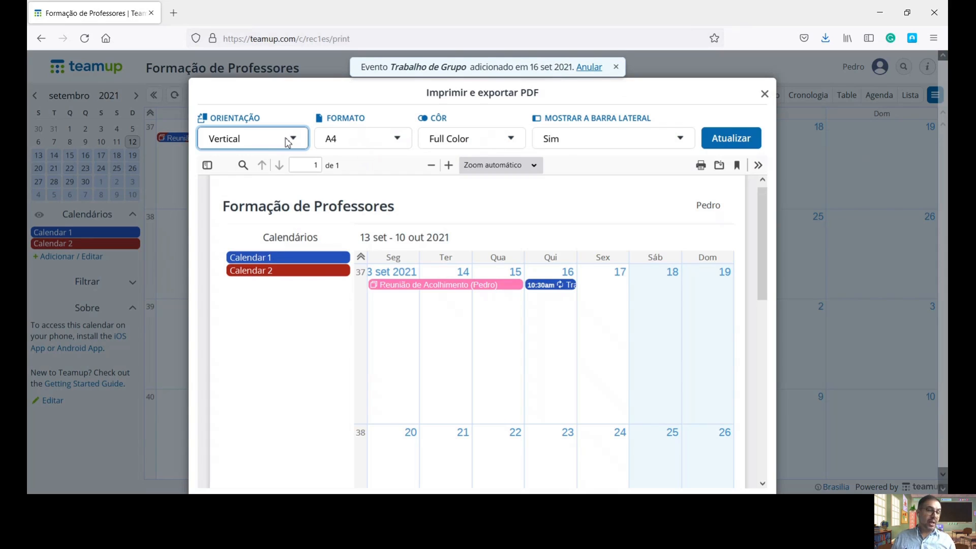
click(241, 189)
click(399, 141)
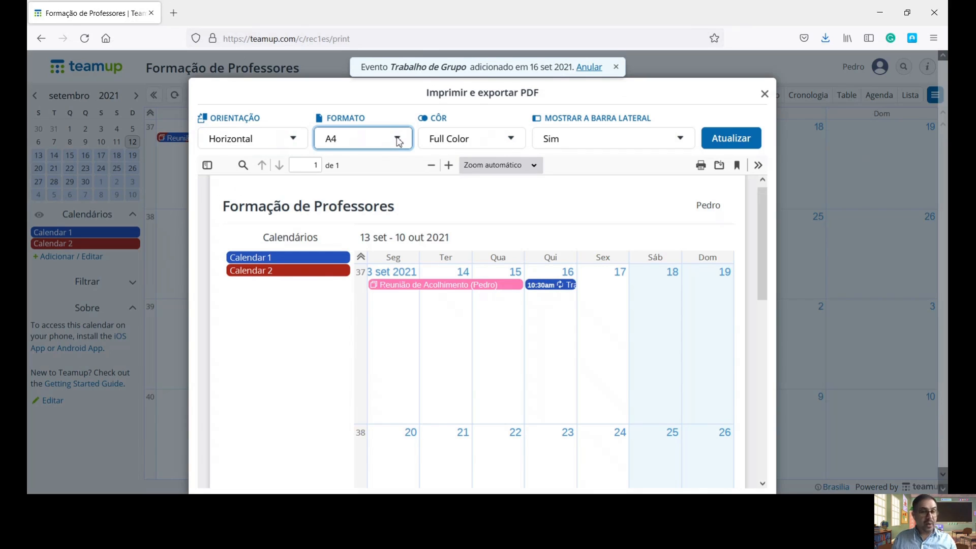
click(506, 141)
click(462, 178)
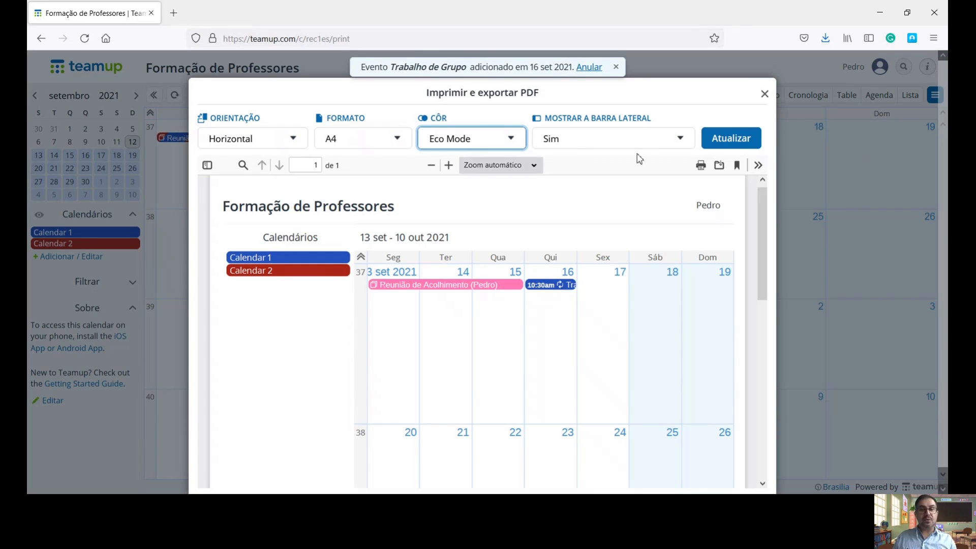
Exclude the sidebar from the PDF by choosing Não, update the preview and close the export.
click(678, 142)
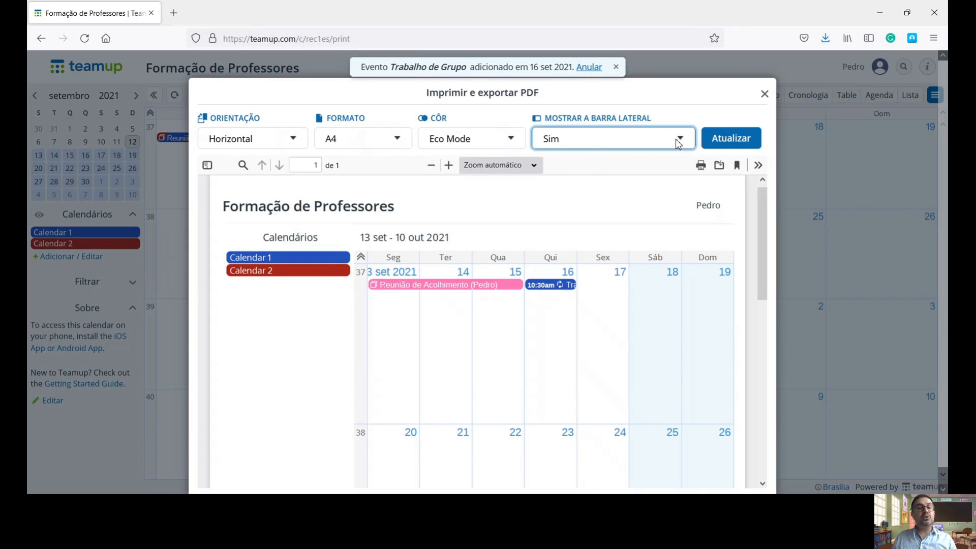
click(569, 178)
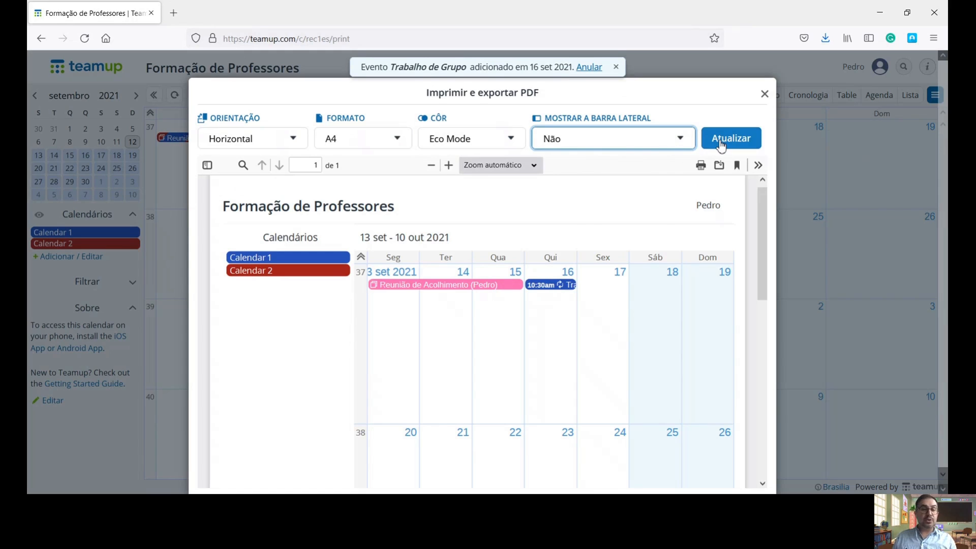
click(721, 145)
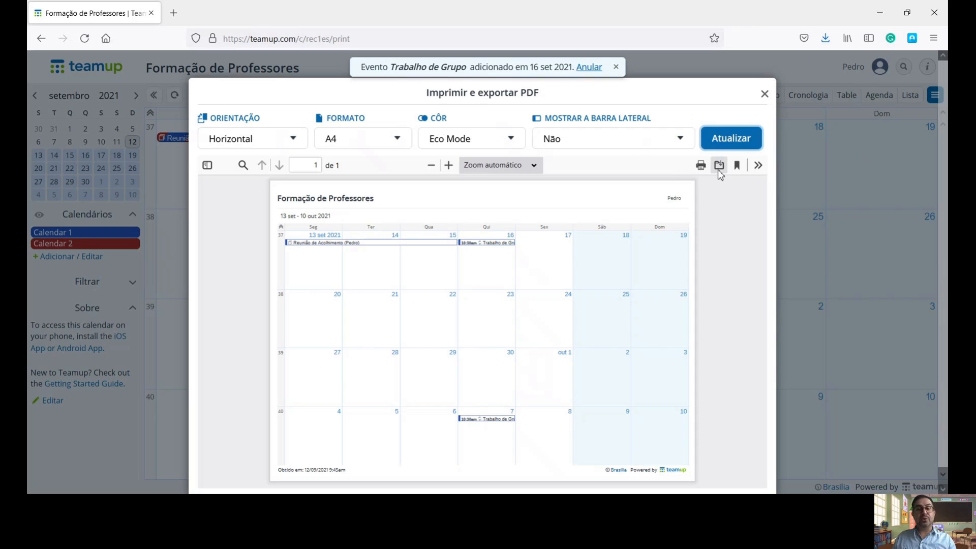
click(763, 95)
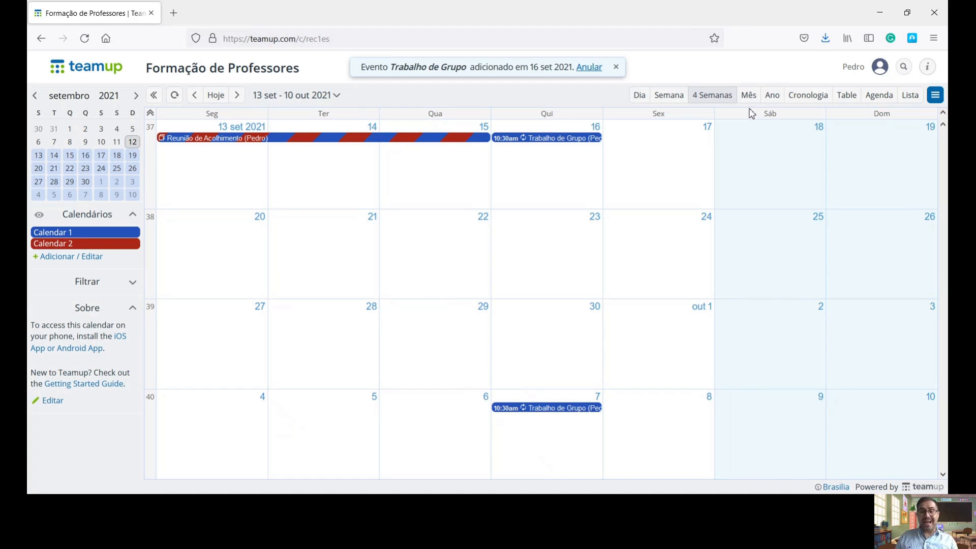